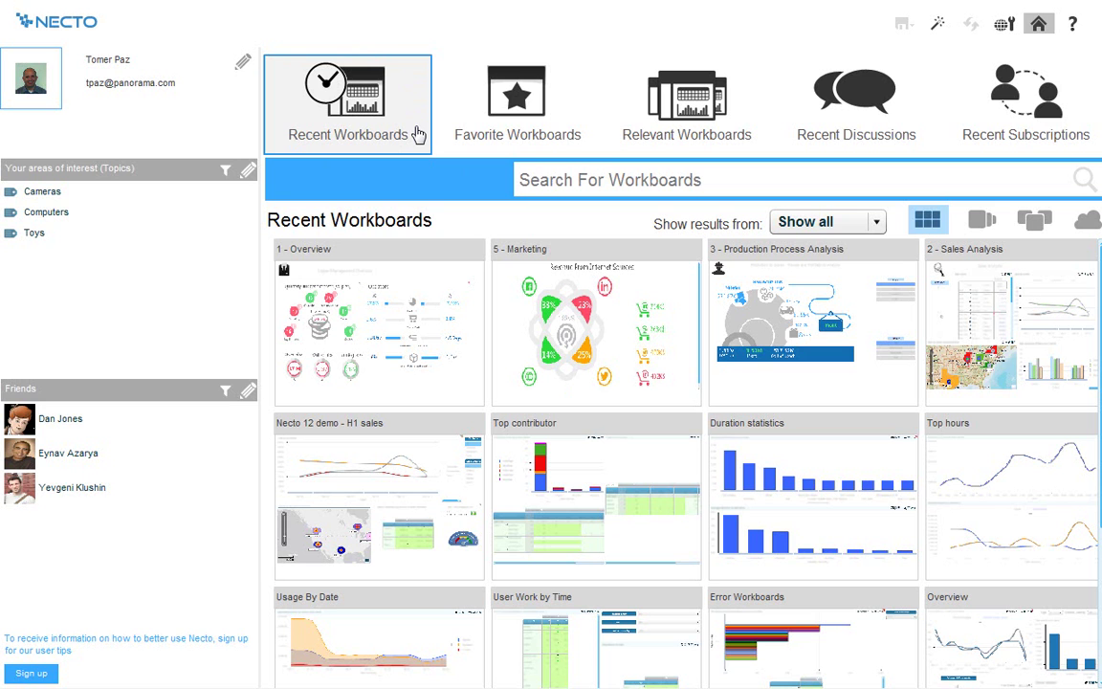
Look through the favorite and relevant workboards, including the topic cloud, and open the 1 - Overview workboard.
click(493, 118)
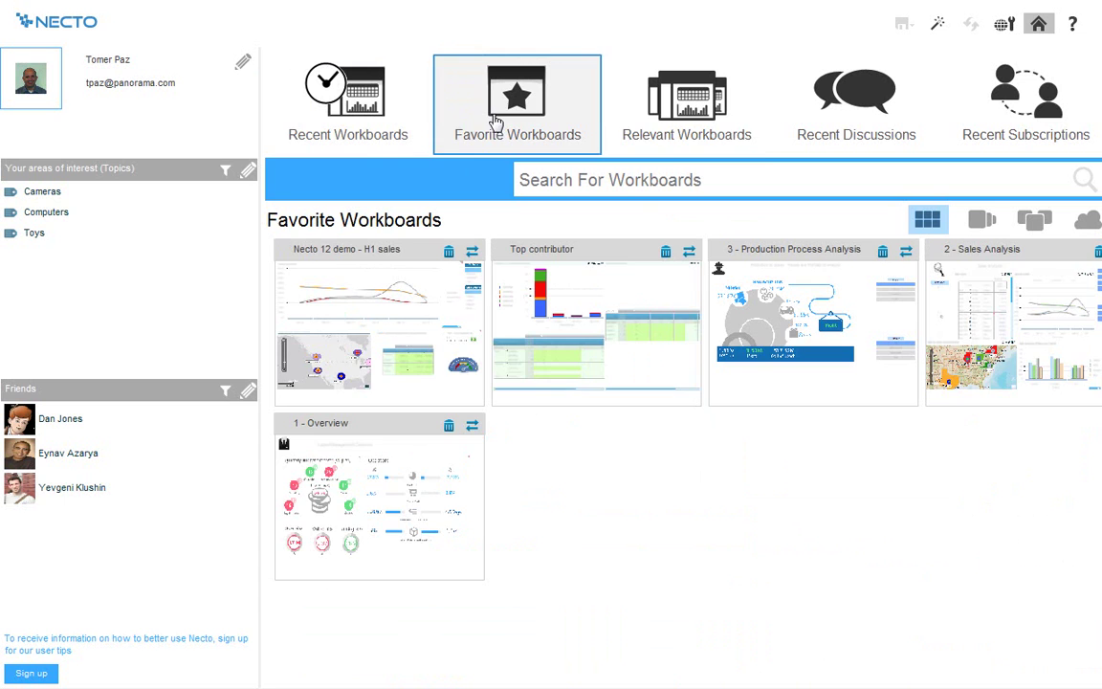
click(682, 115)
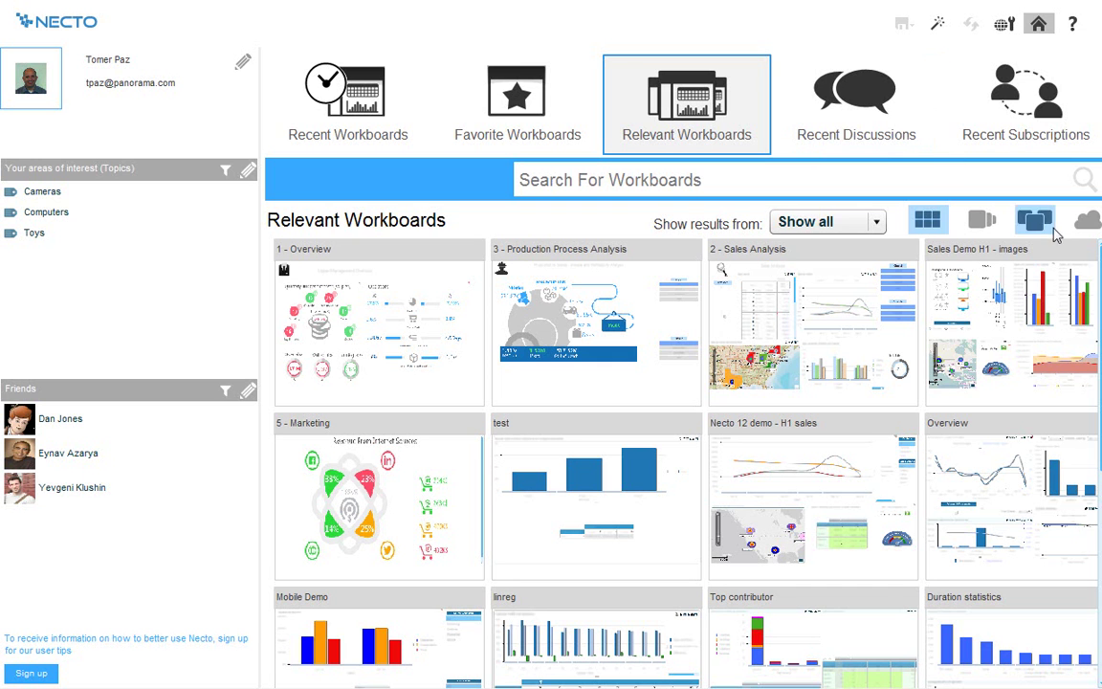
mouse_move(1086, 229)
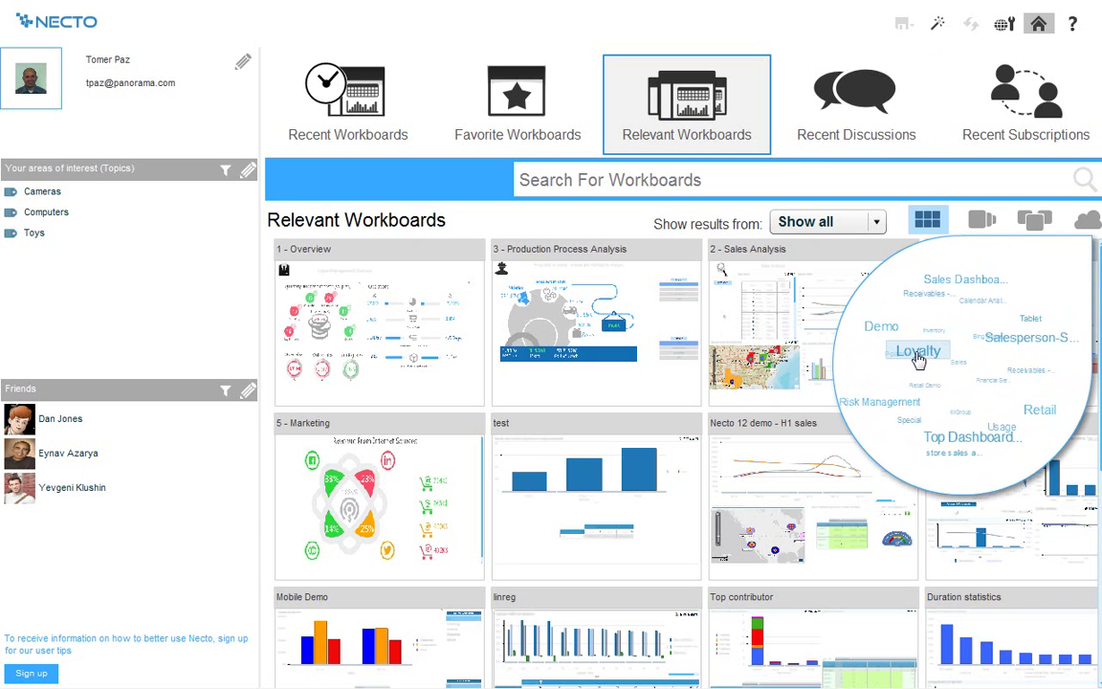
click(906, 352)
click(632, 224)
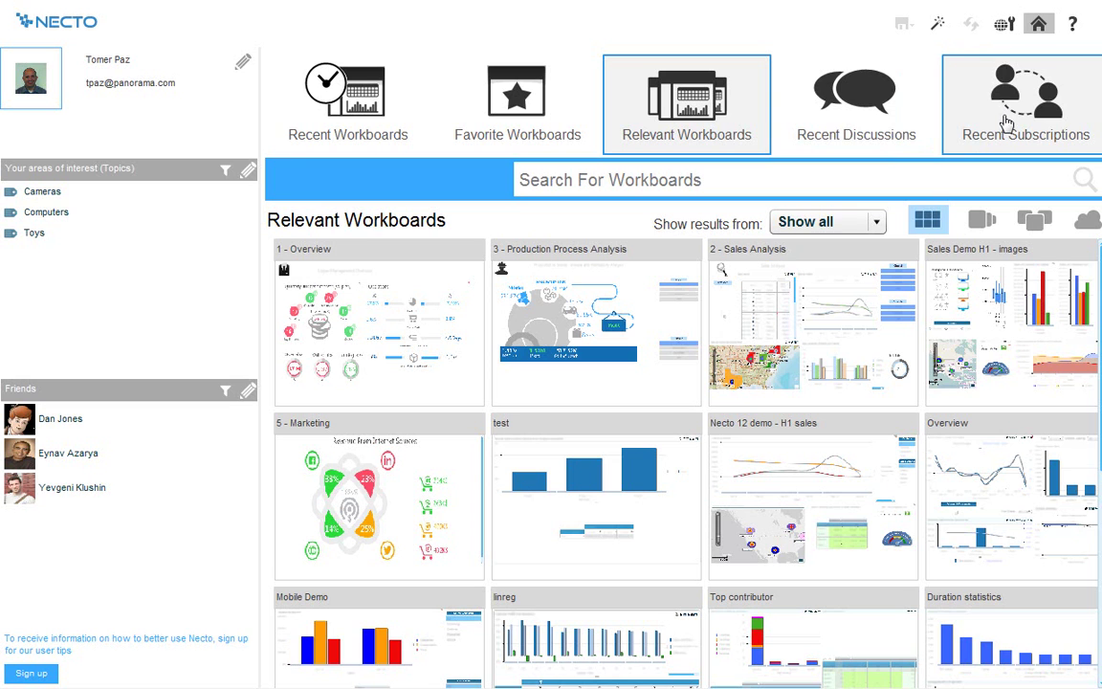
click(562, 180)
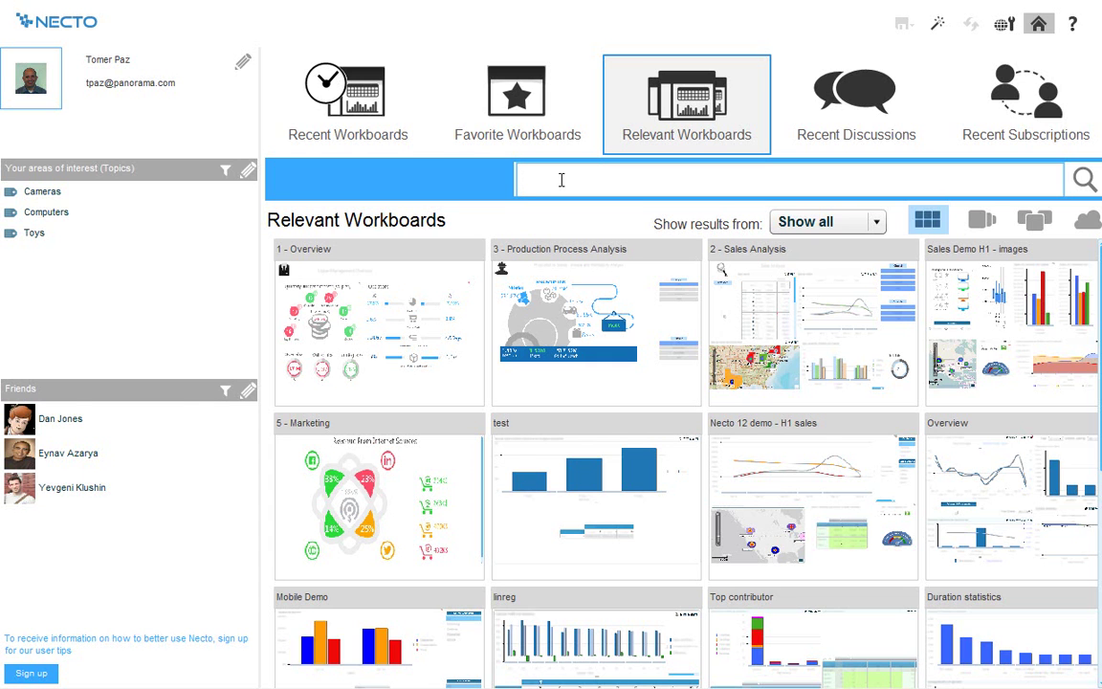
click(371, 330)
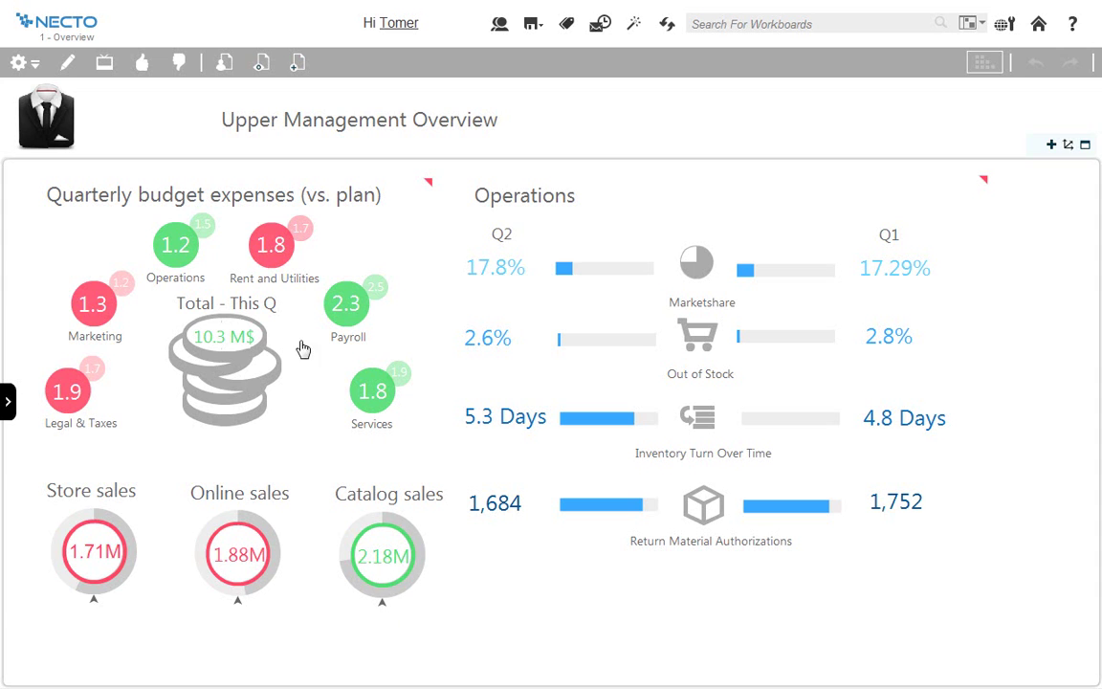
Display the annotations, add the note "This is very good - lets follow up next quarter too!" to the Catalog sales gauge, and hide the annotations.
click(264, 64)
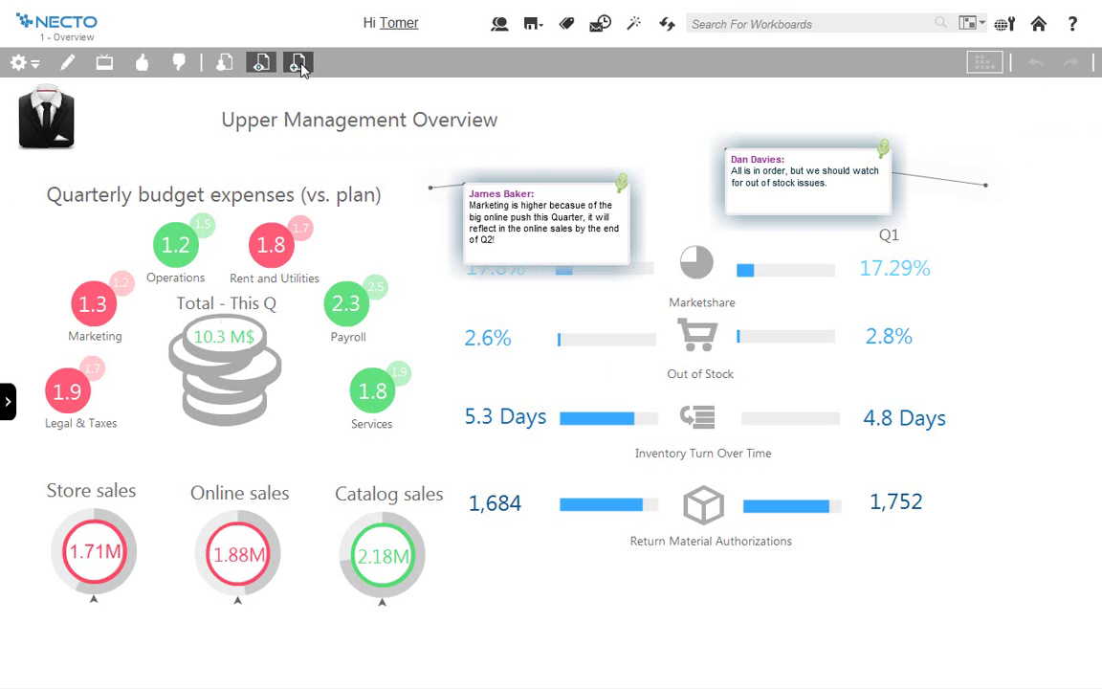
click(410, 546)
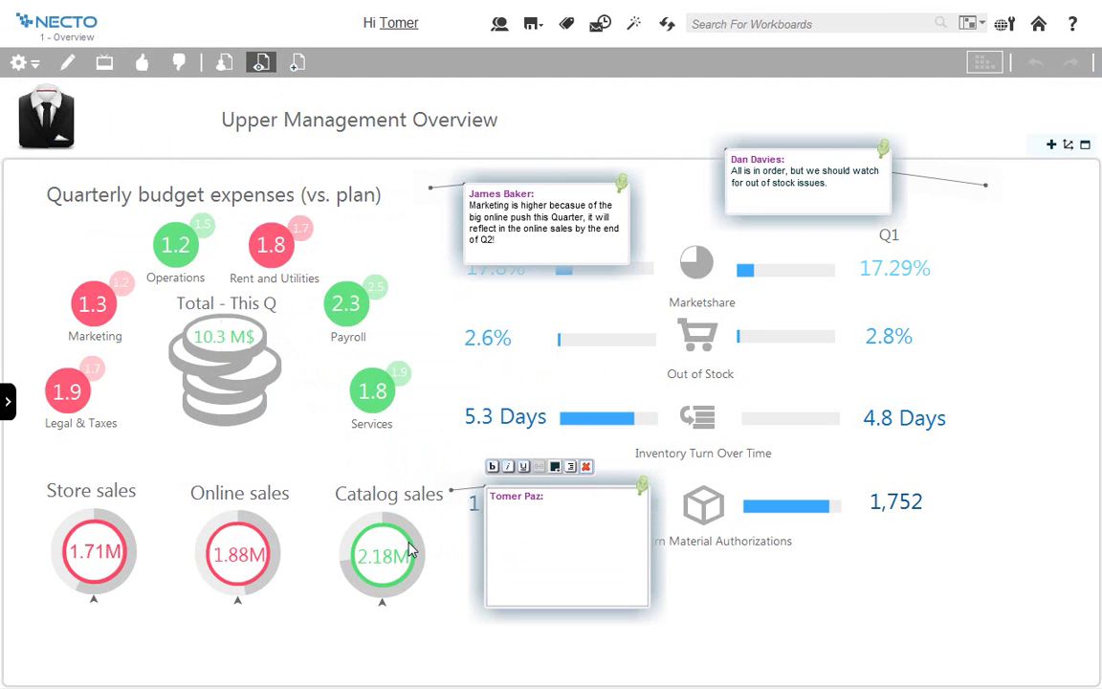
text(This is very good - lets follow up next quarter too!)
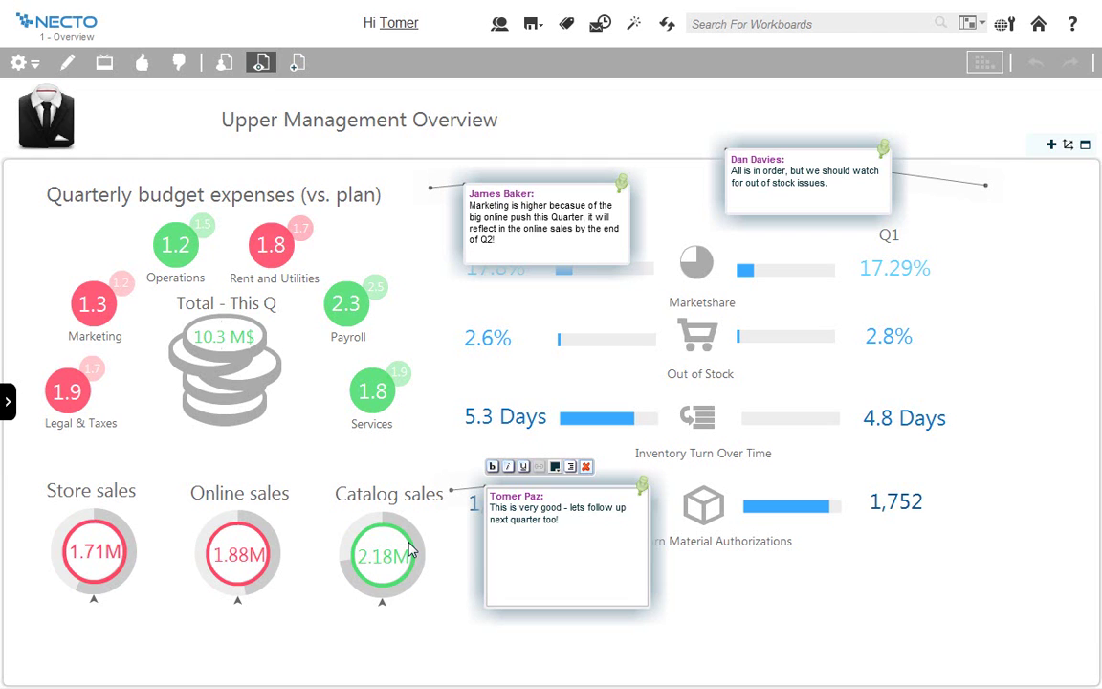
click(261, 63)
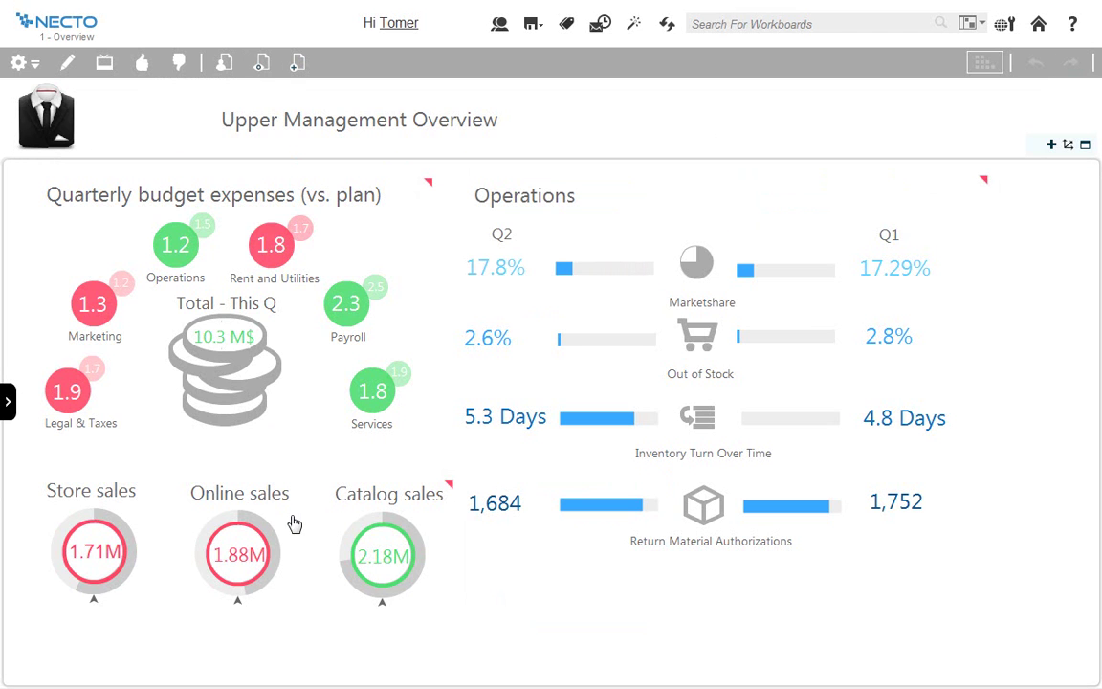
View the Revenue From Internet Sources breakdown for the Online sales gauge and close it.
mouse_move(295, 524)
mouse_move(191, 593)
click(177, 617)
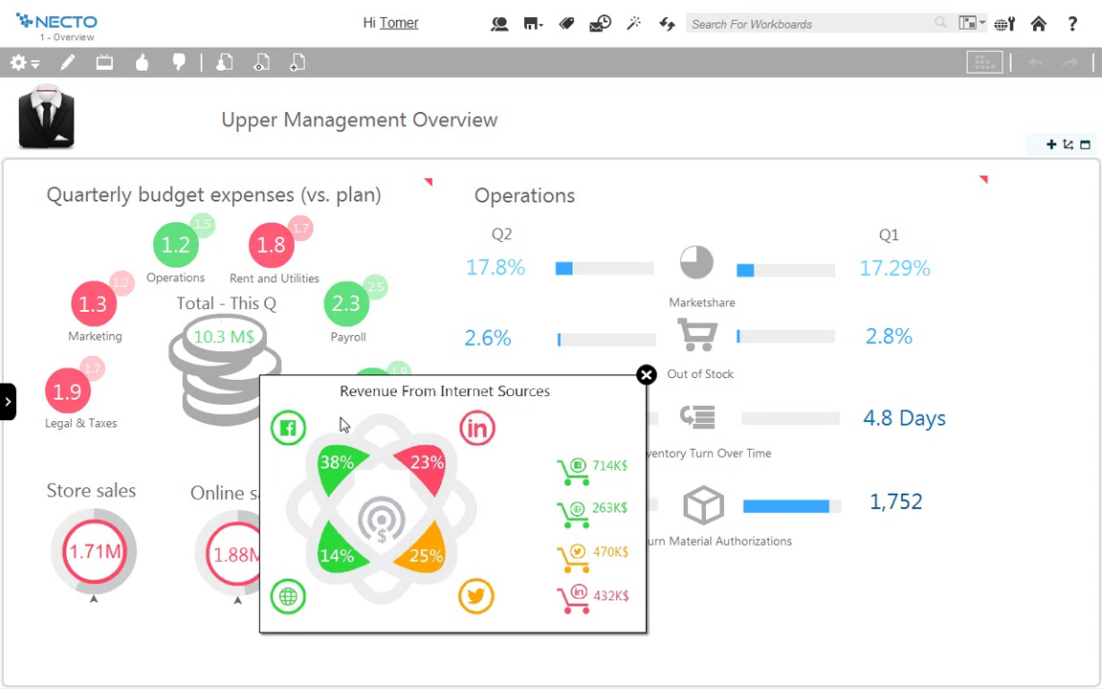
click(646, 373)
Start a discussion on the Online sales gauge with the first friend, write "Sales Online - What has happened the quarter?", and add the third friend.
click(502, 26)
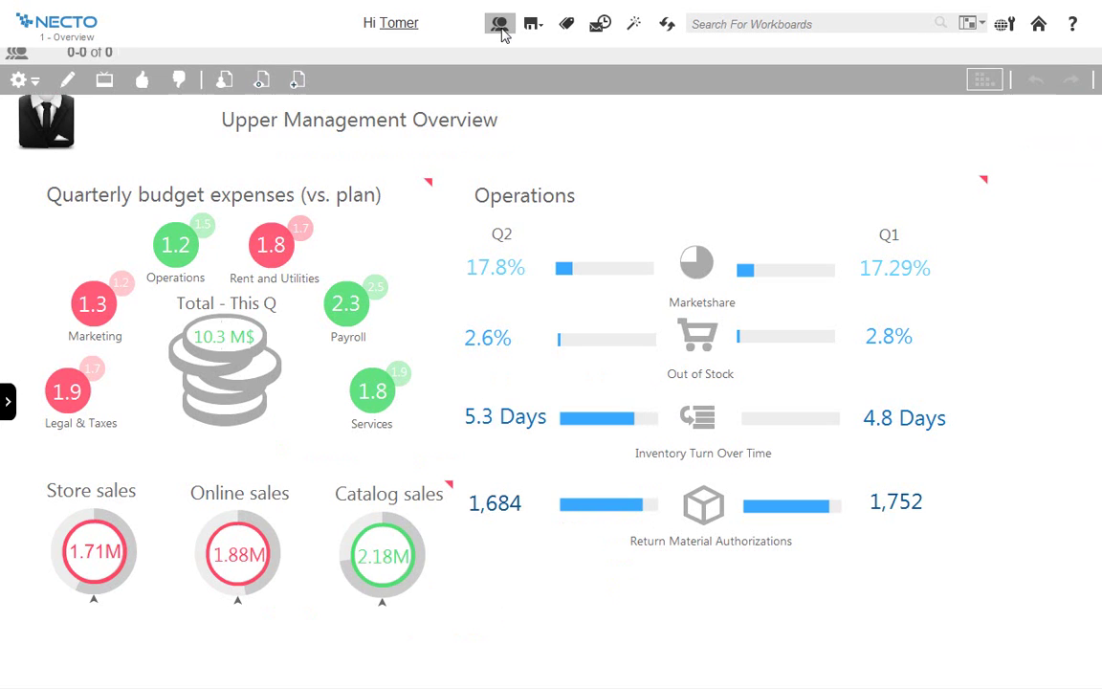
click(19, 83)
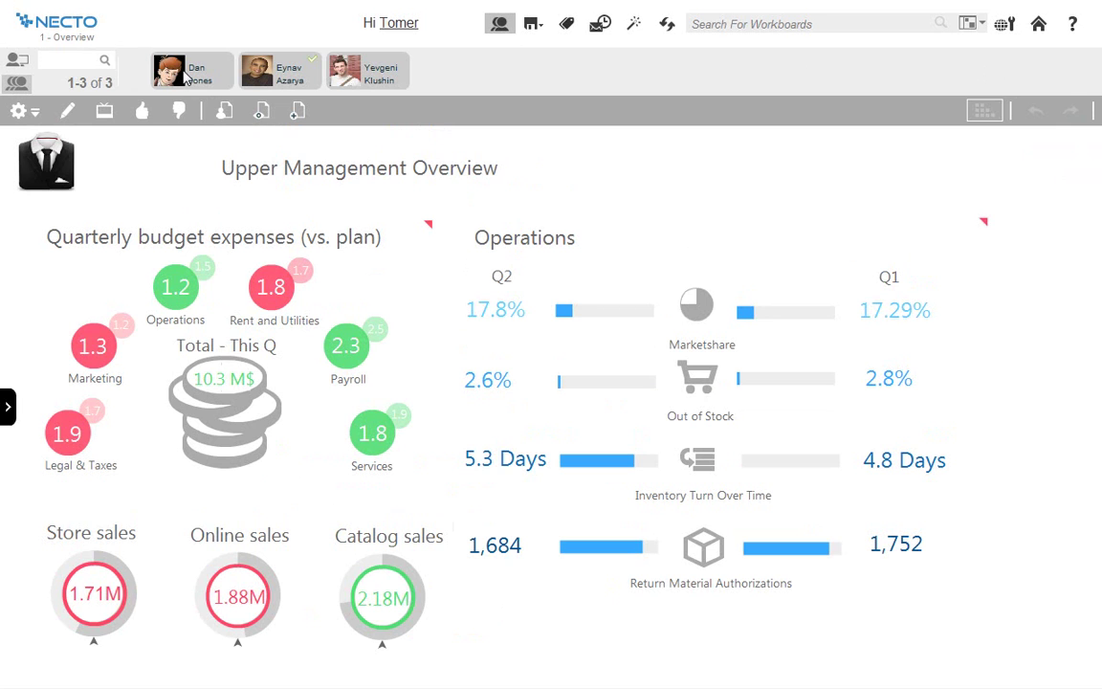
drag(188, 79, 228, 567)
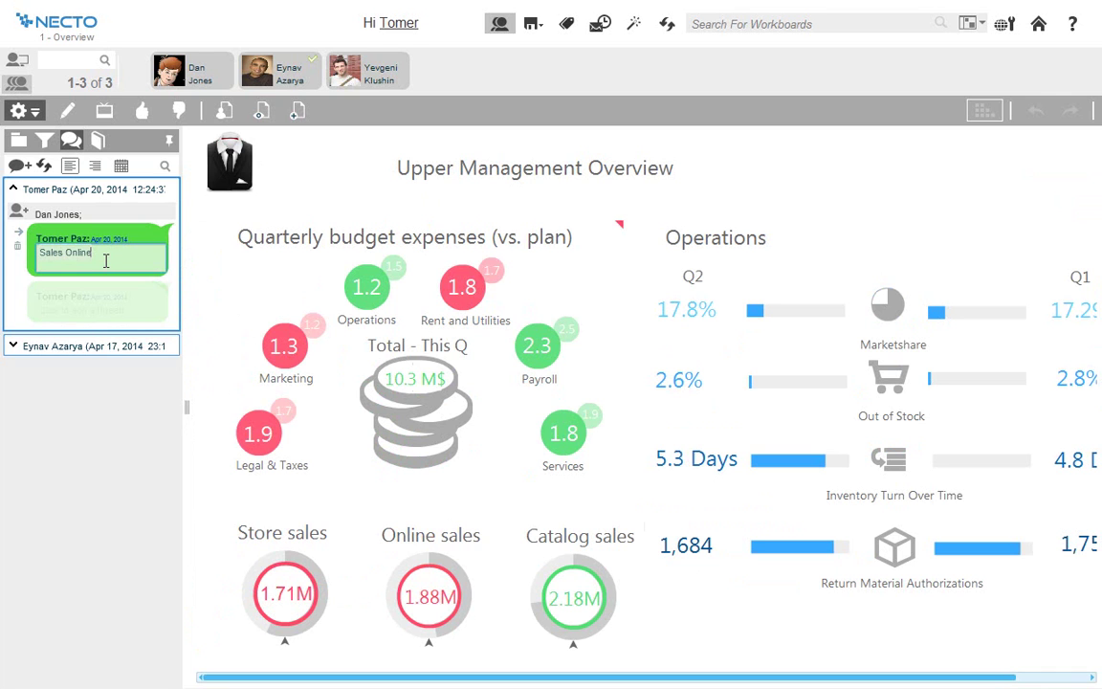
text(-)
text(What has happened the quarter?)
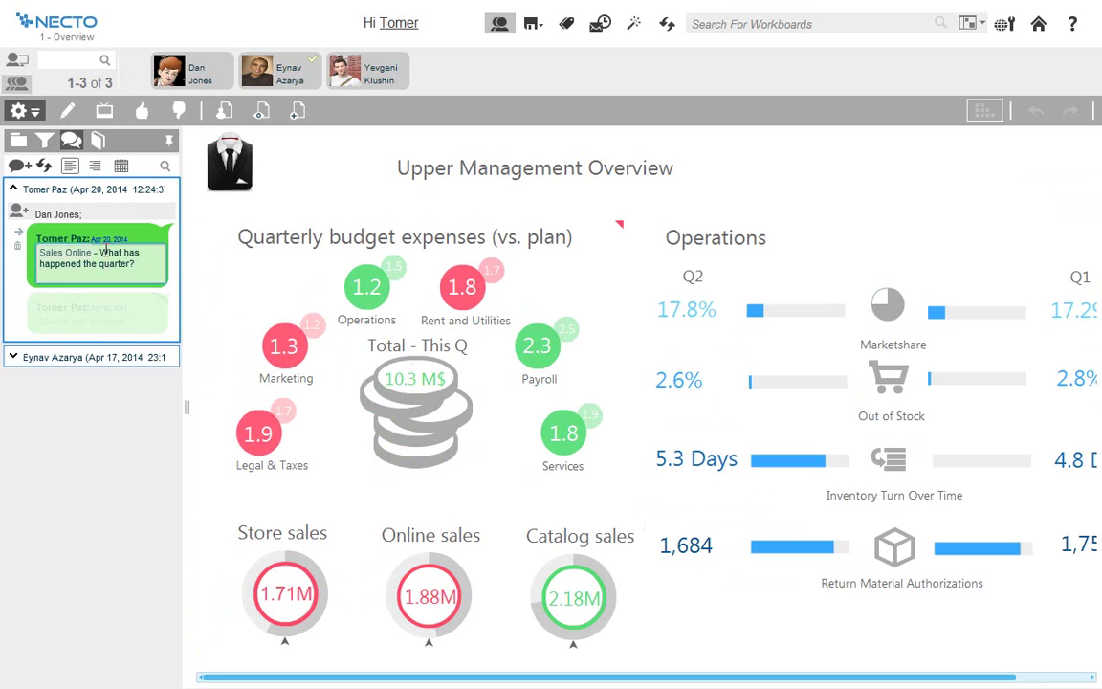
drag(346, 74, 138, 178)
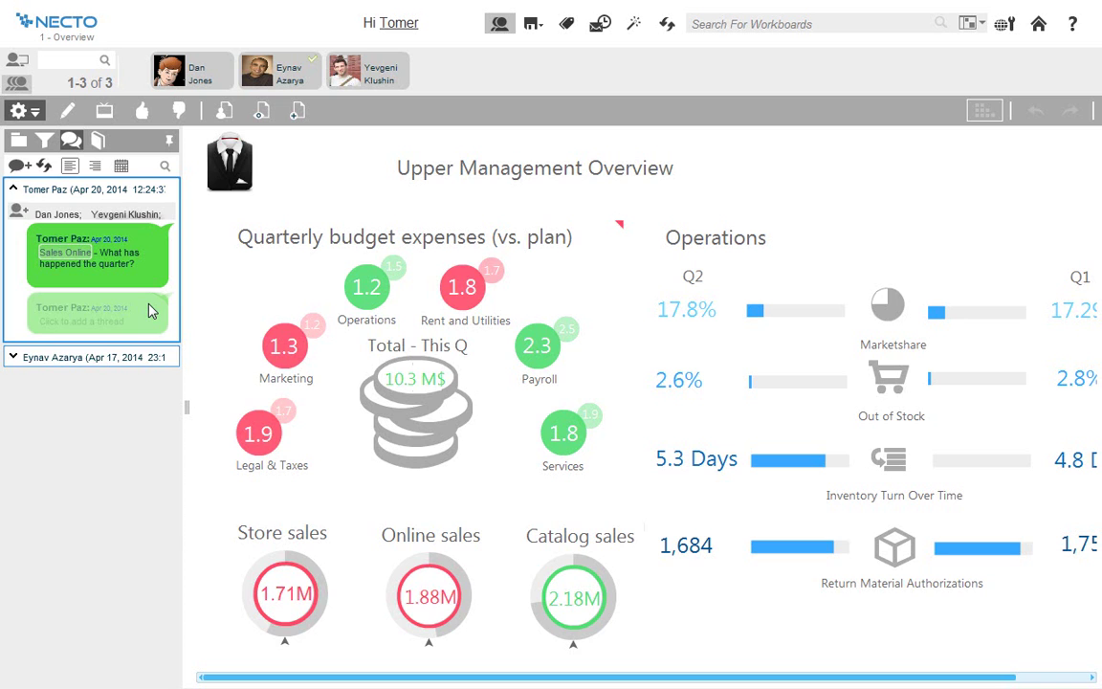
click(169, 141)
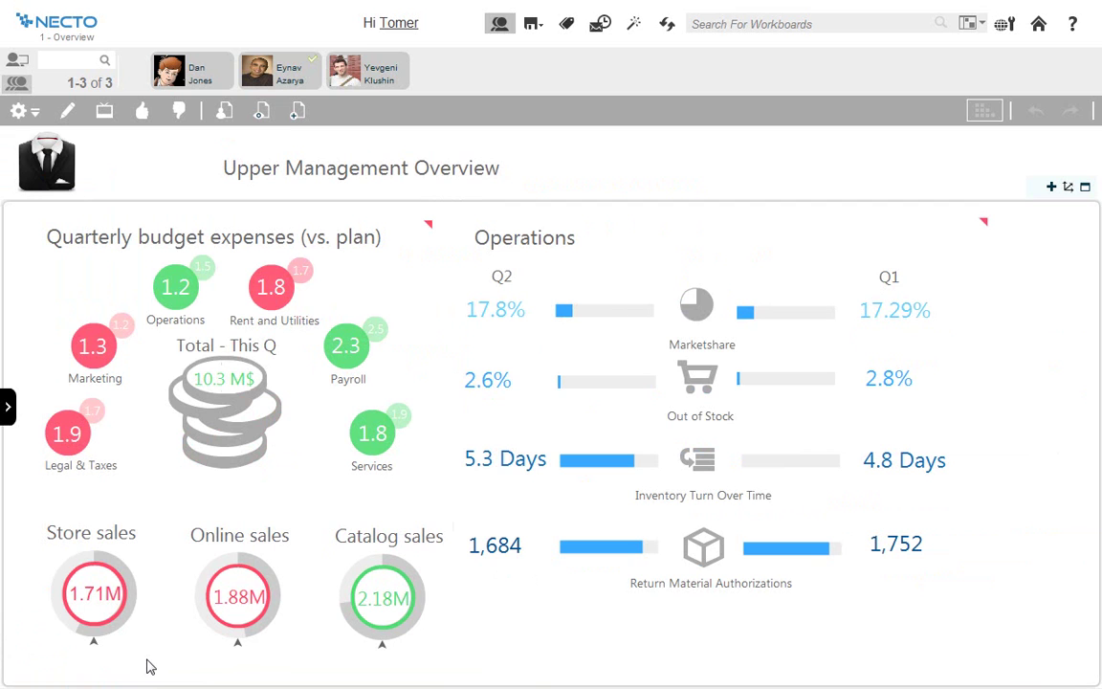
View the demographics analysis behind the Store sales gauge and close it.
mouse_move(93, 564)
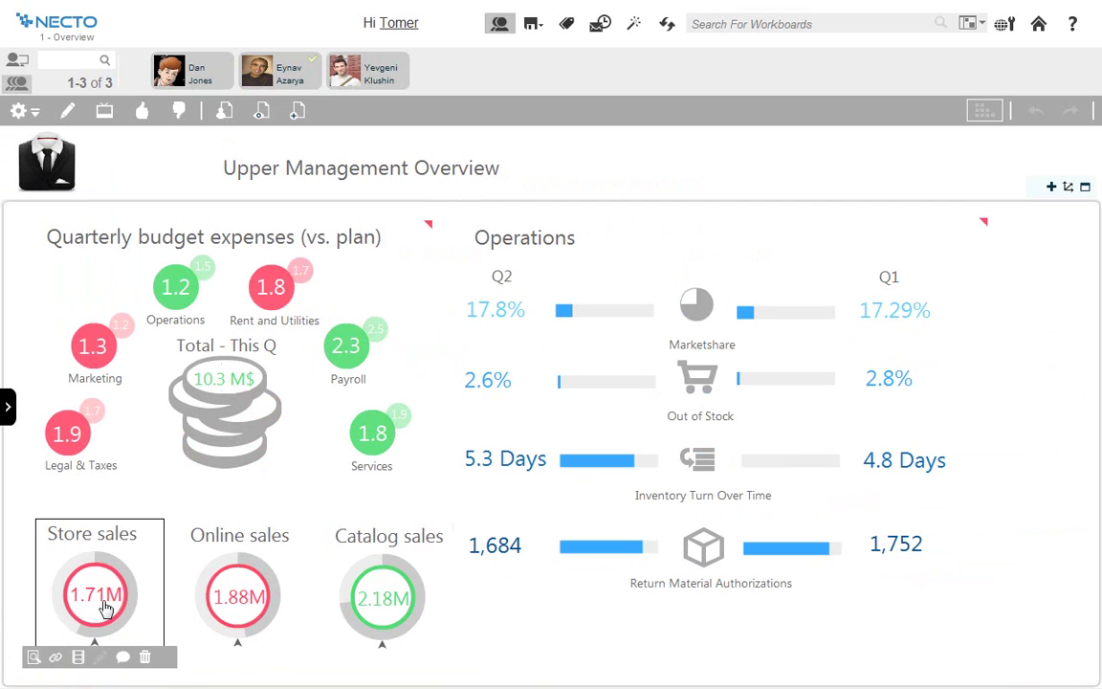
click(31, 656)
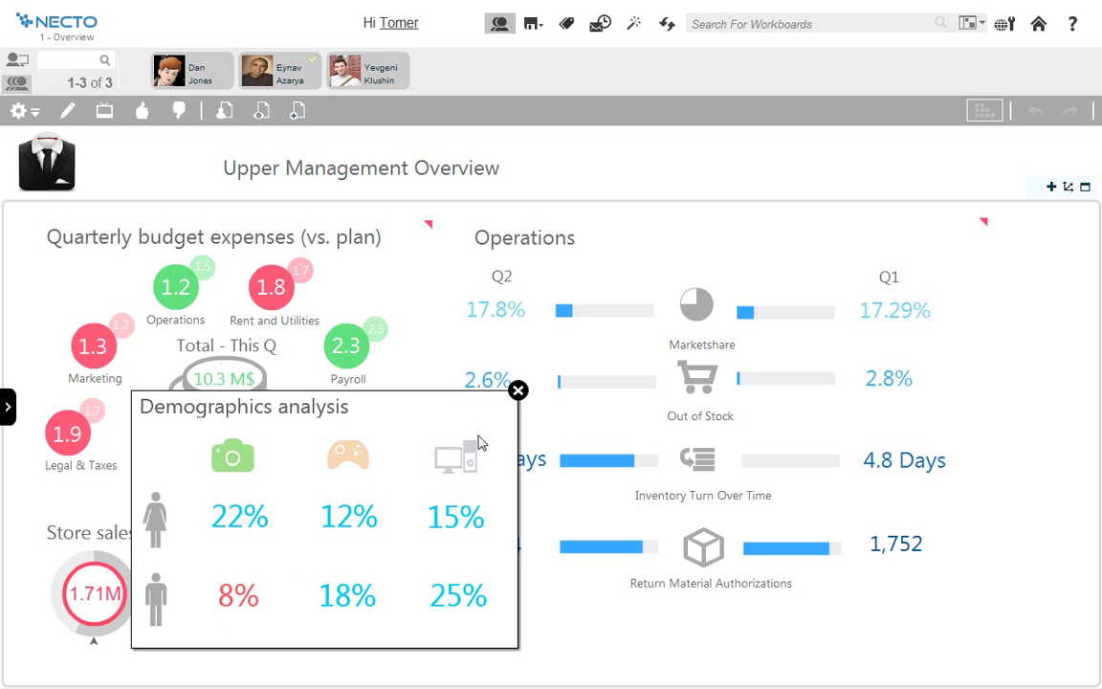
click(517, 389)
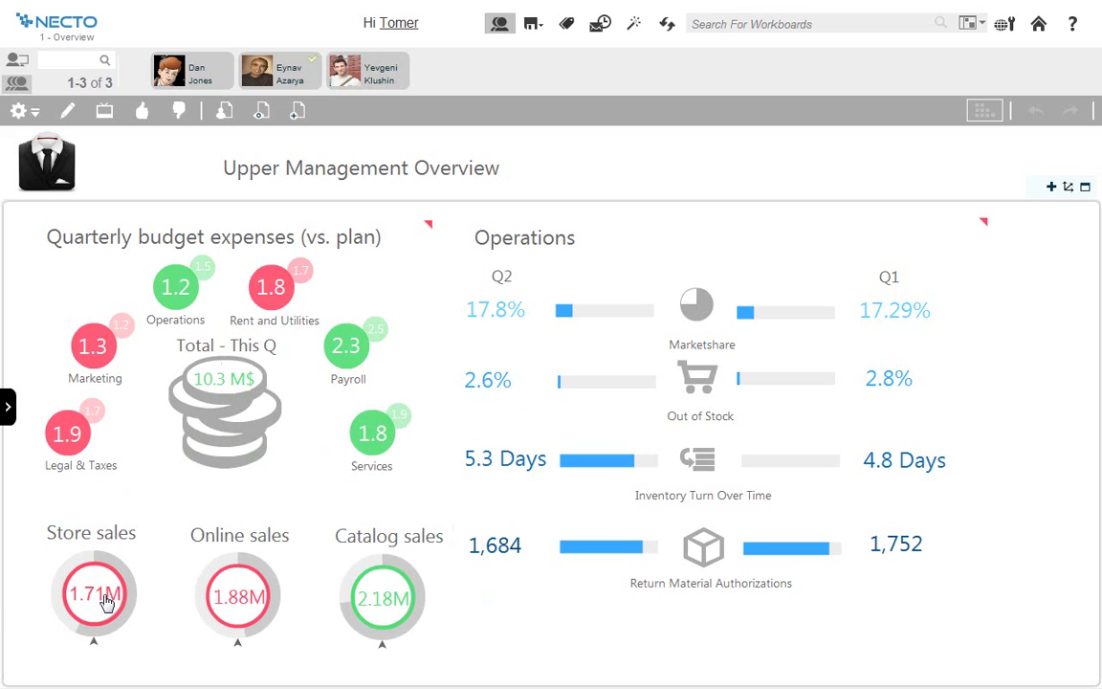
Navigate from the Store sales gauge to its linked Sales Analysis workboard.
click(107, 600)
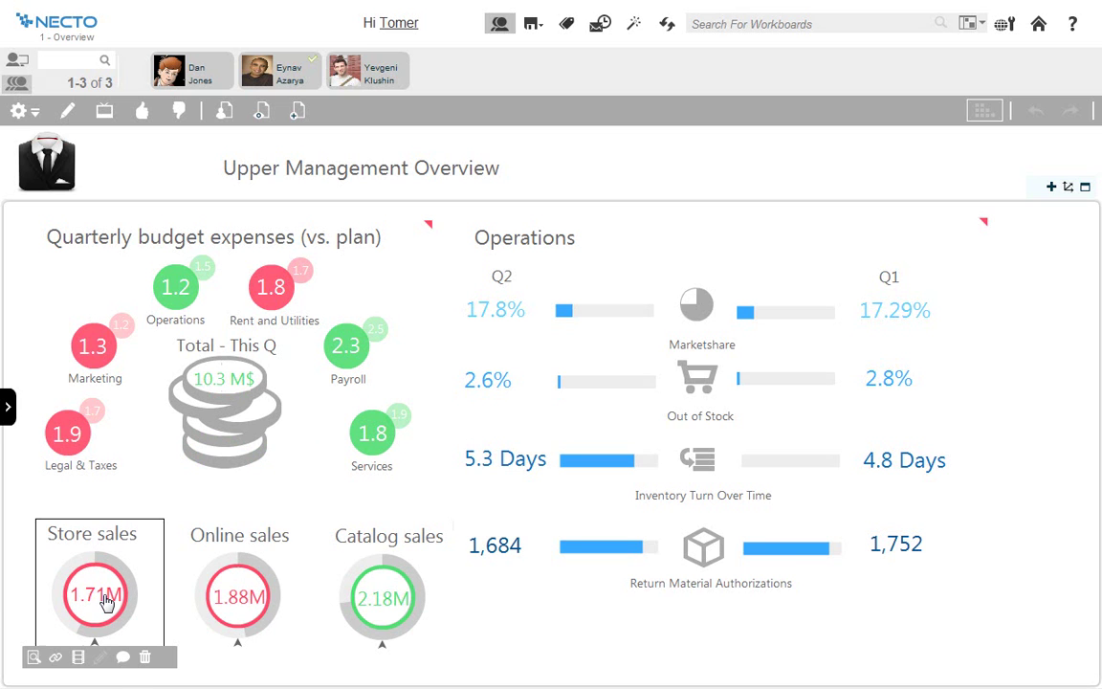
click(56, 657)
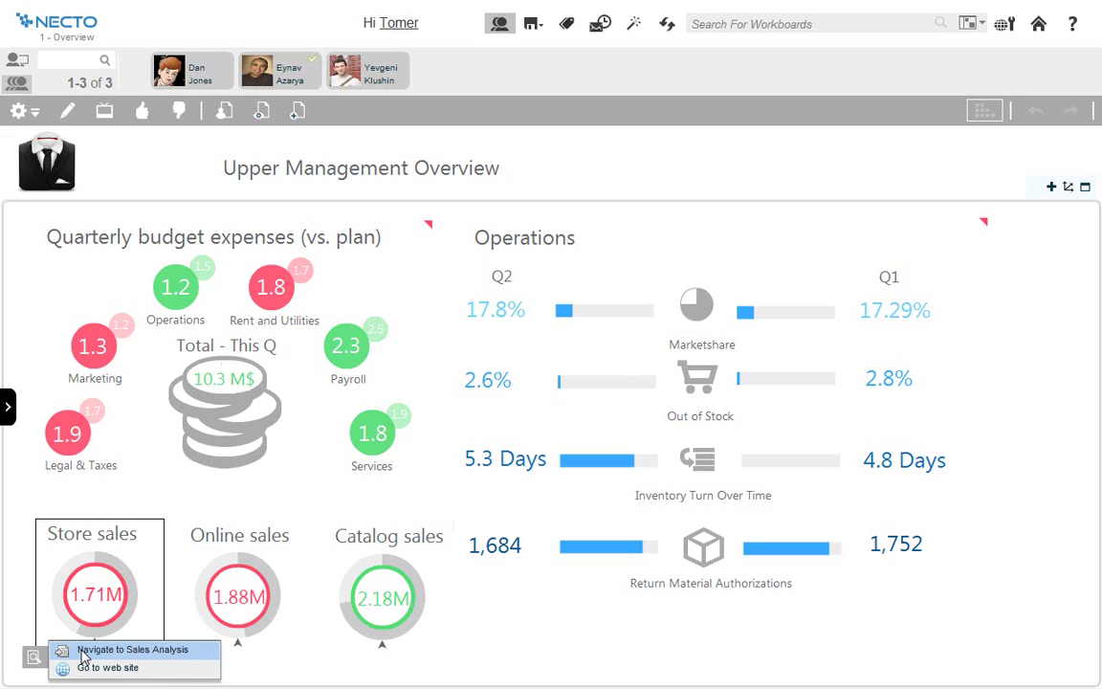
click(83, 650)
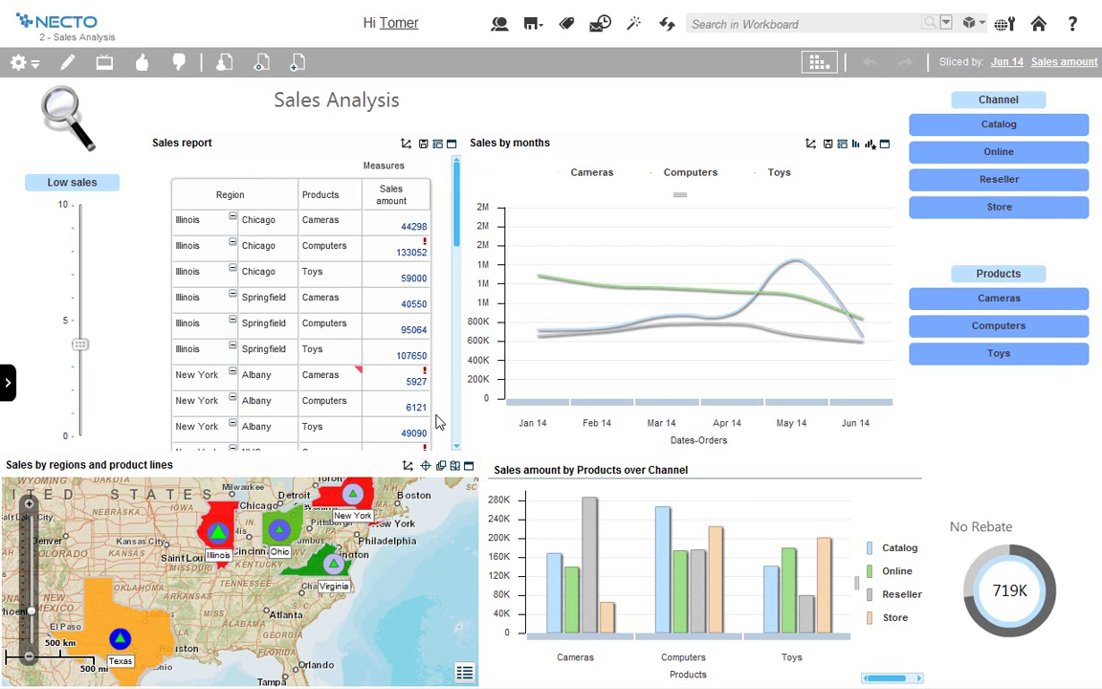
Examine the flagged Albany Cameras cell in the sales report and compare New York's product-line values on the map with its legend.
mouse_move(423, 378)
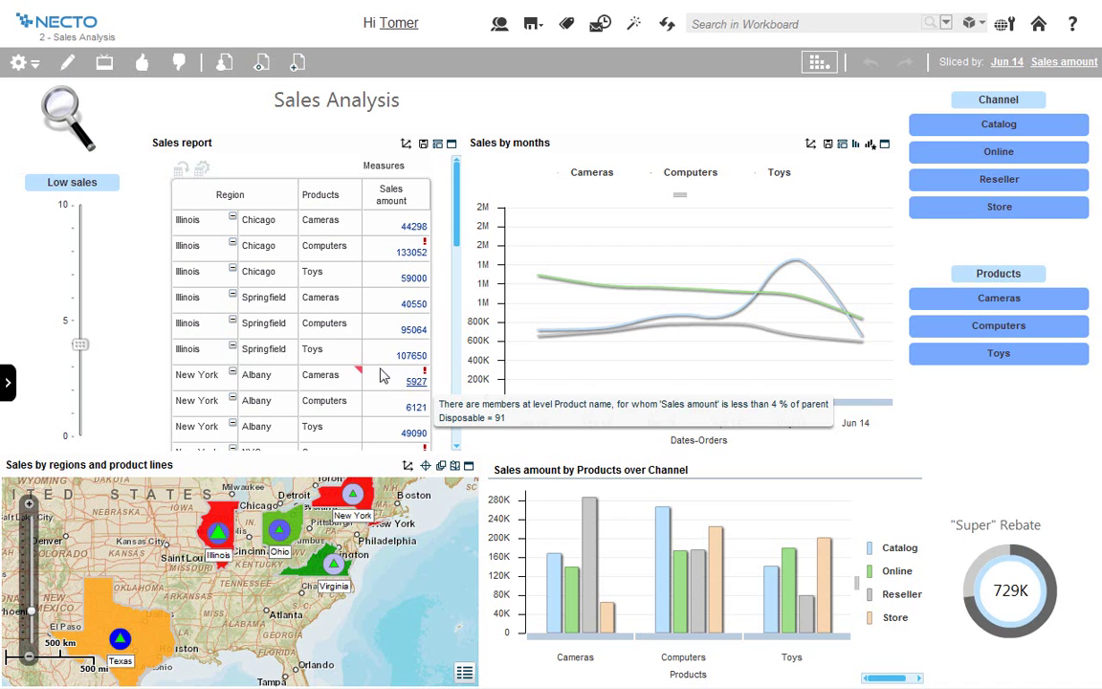
mouse_move(361, 372)
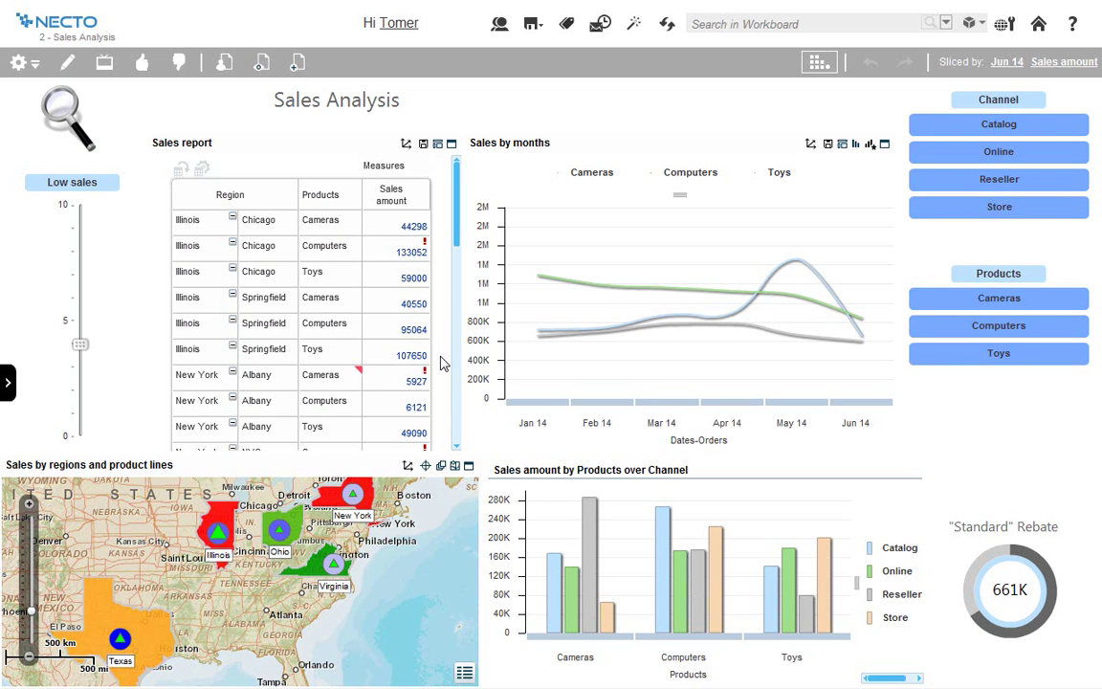
click(464, 673)
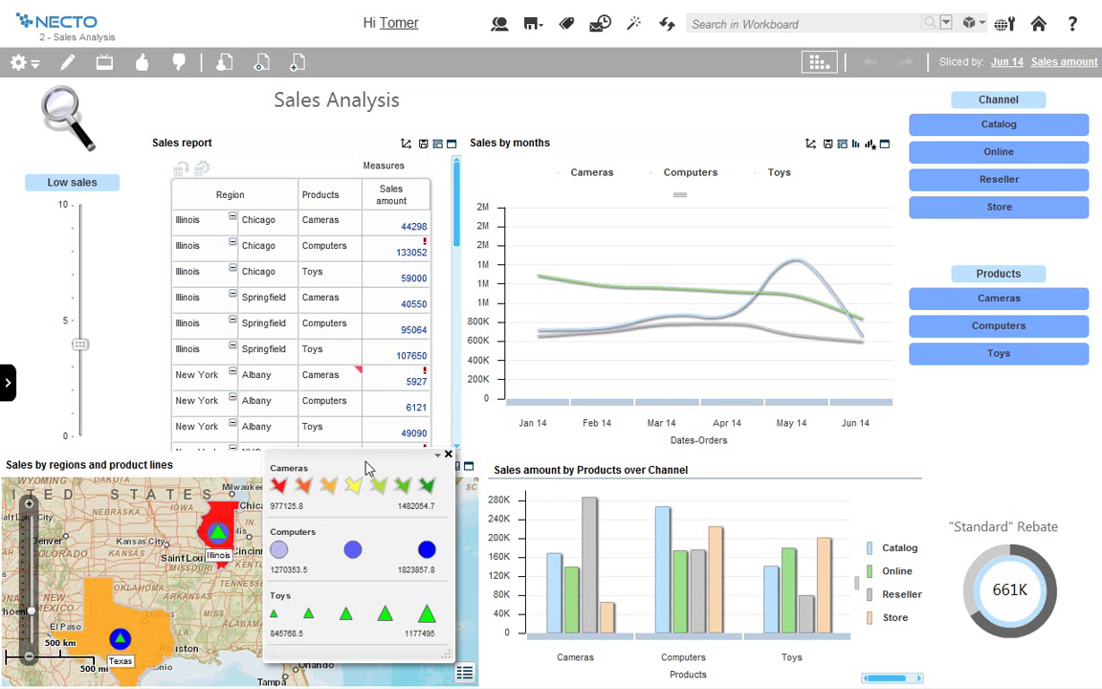
drag(370, 469, 603, 427)
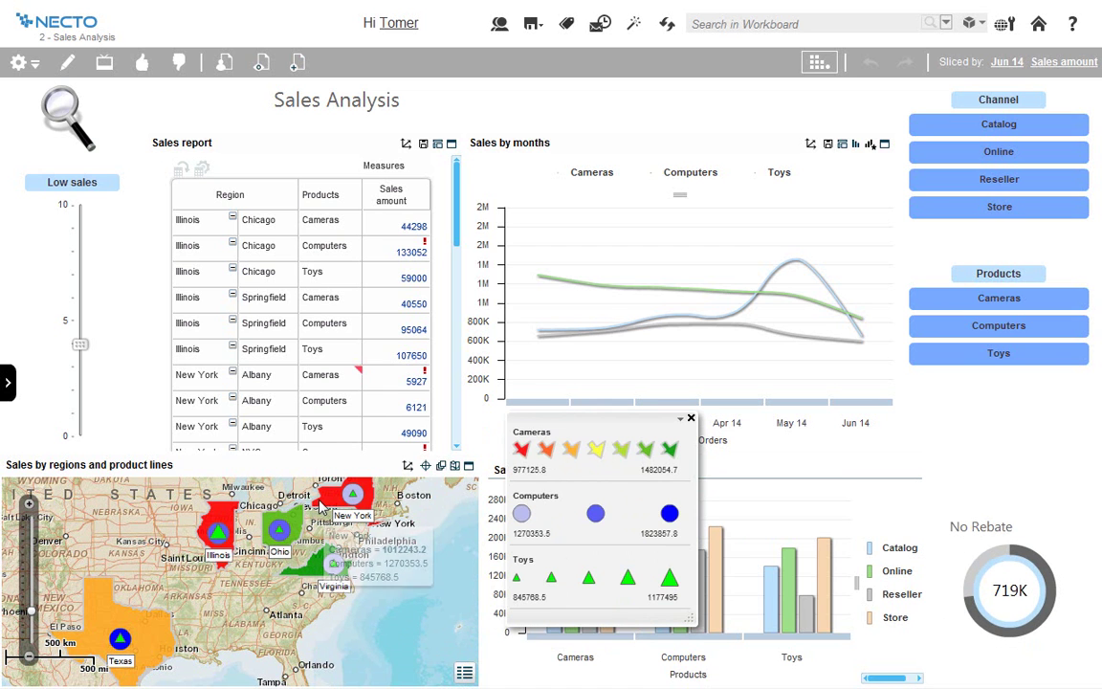
mouse_move(325, 507)
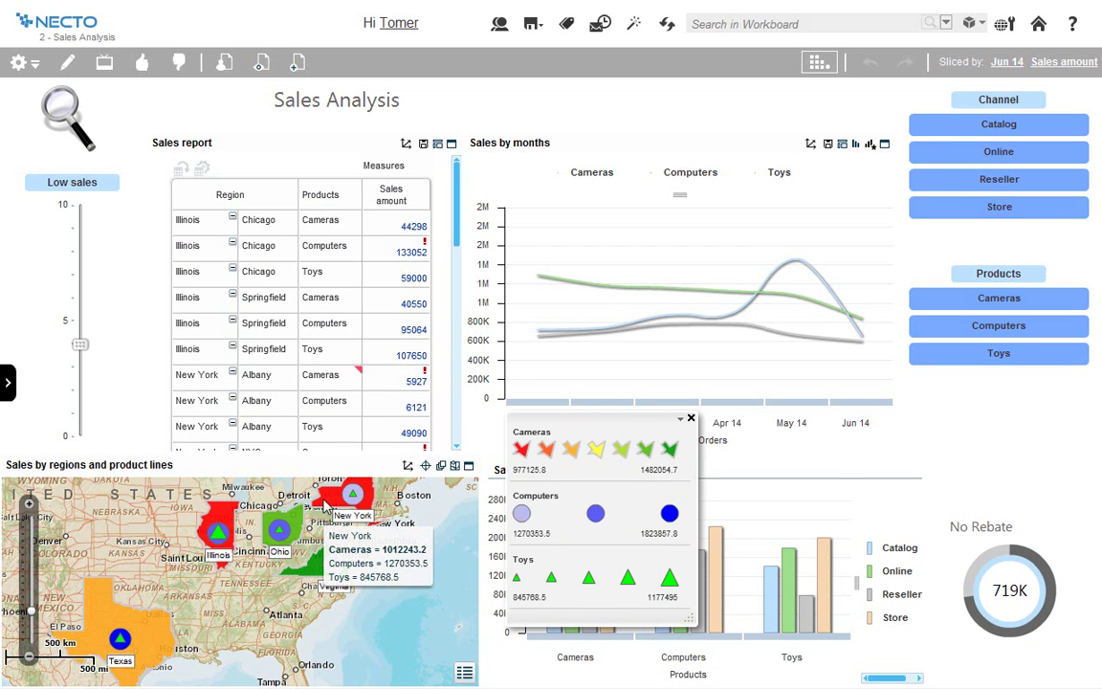
Check the May 14 Cameras point in Sales by months and switch that view to show only the grid.
mouse_move(796, 268)
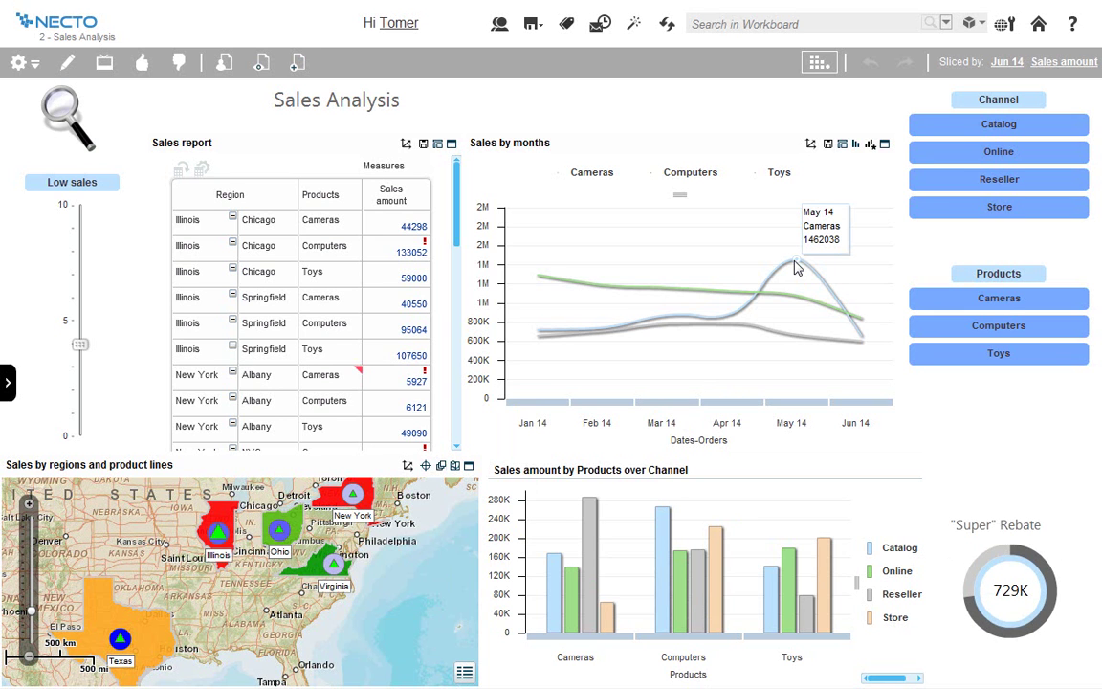
click(871, 144)
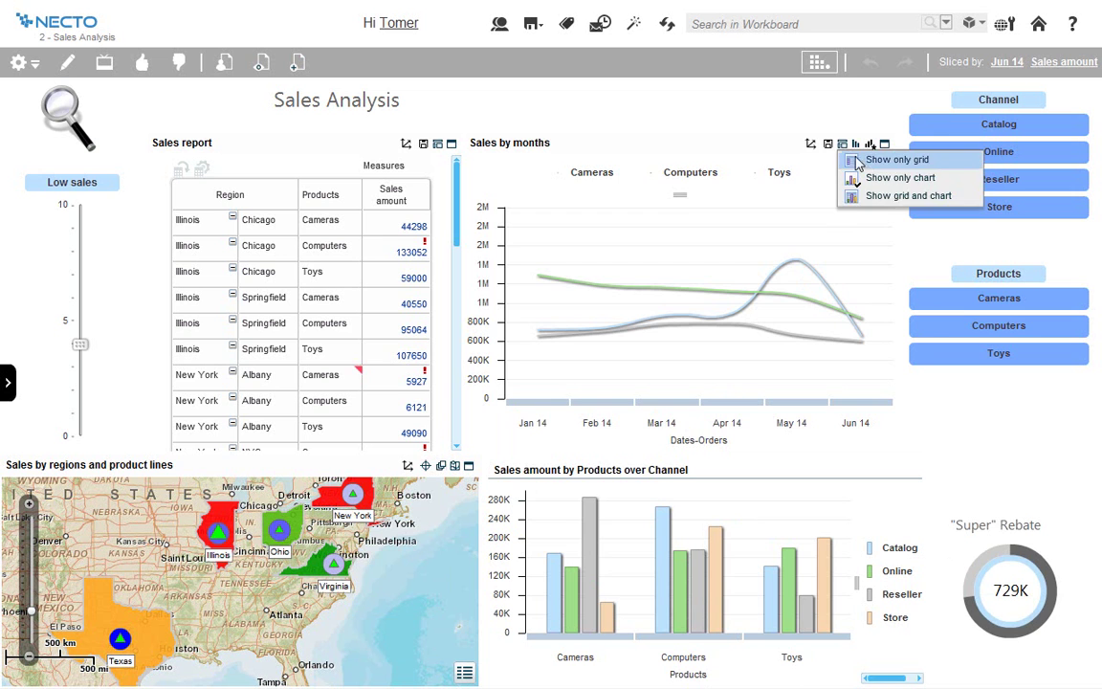
click(857, 162)
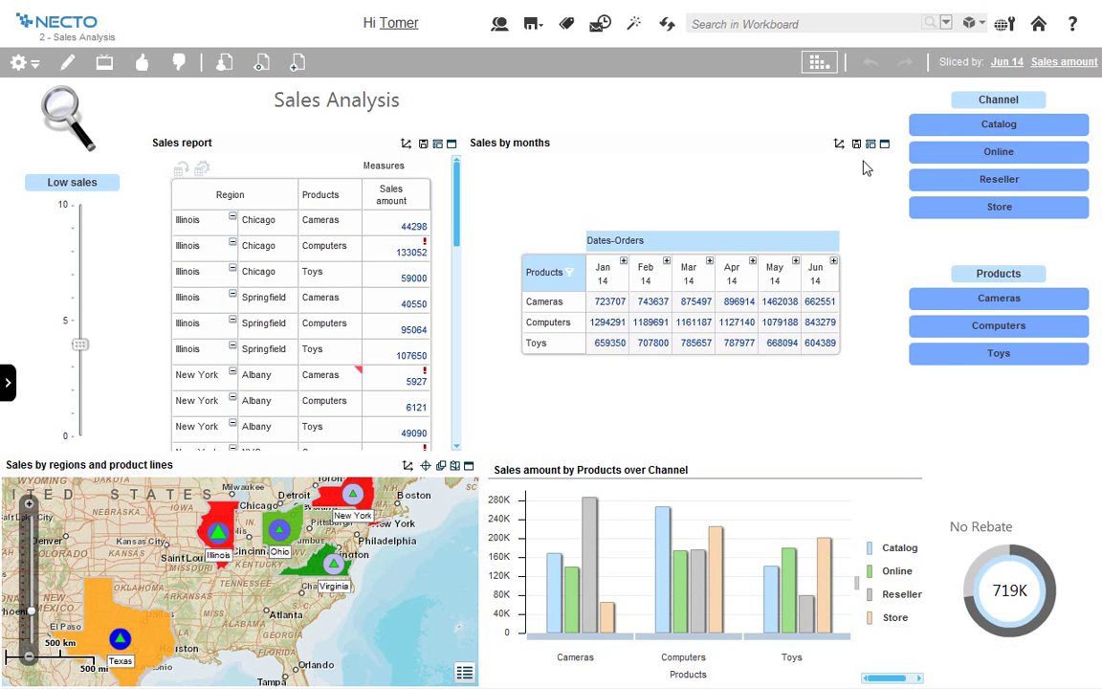
Turn on growth exception highlighting and find people related to the Cameras Jun 14 cell in the Sales by months grid.
click(818, 62)
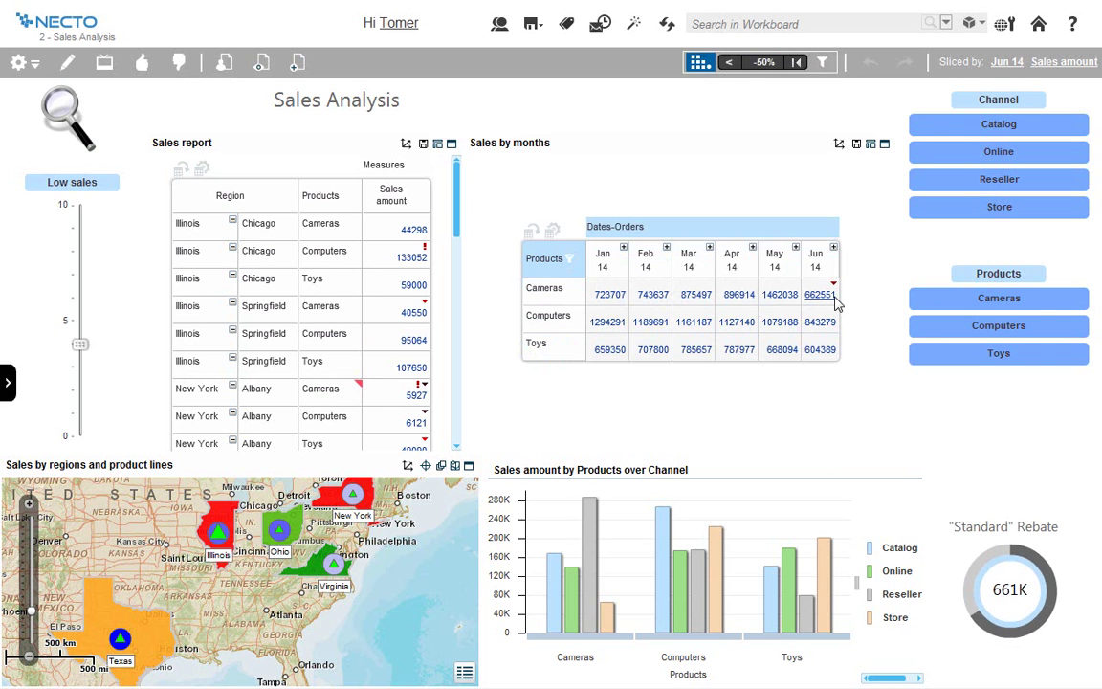
mouse_move(835, 302)
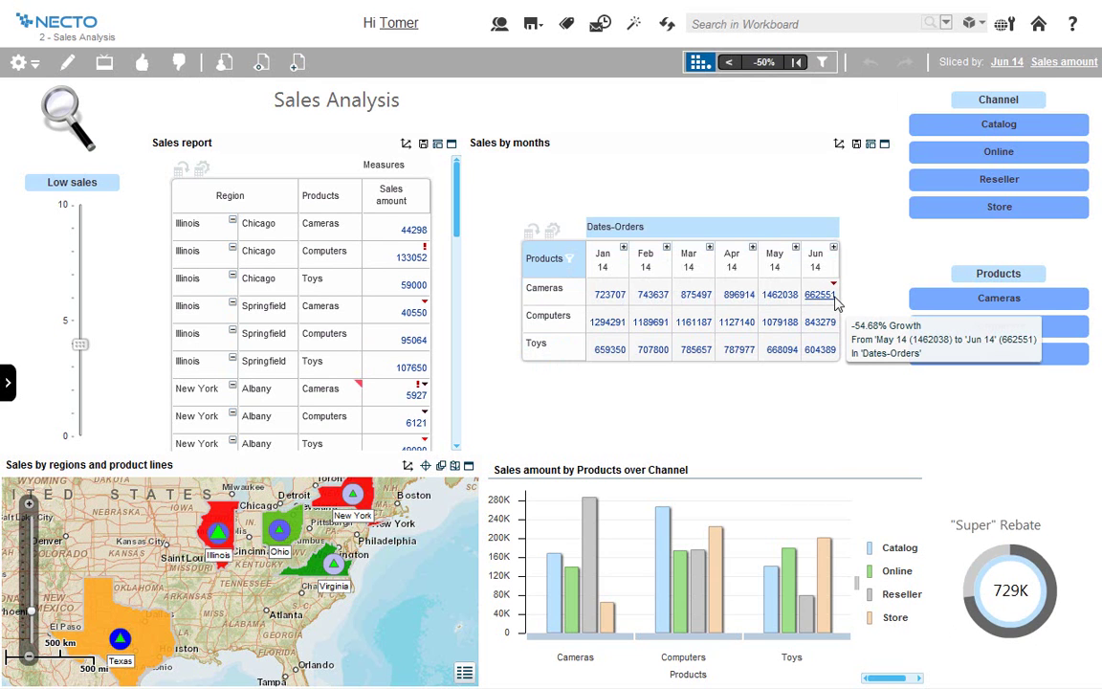
click(833, 297)
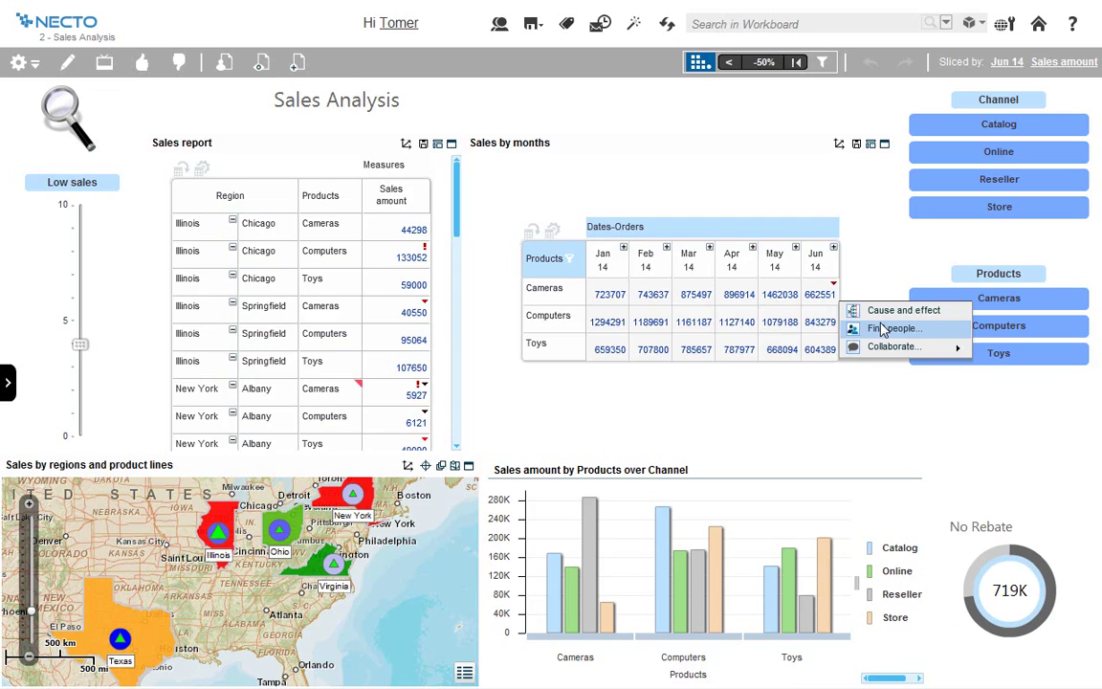
click(880, 328)
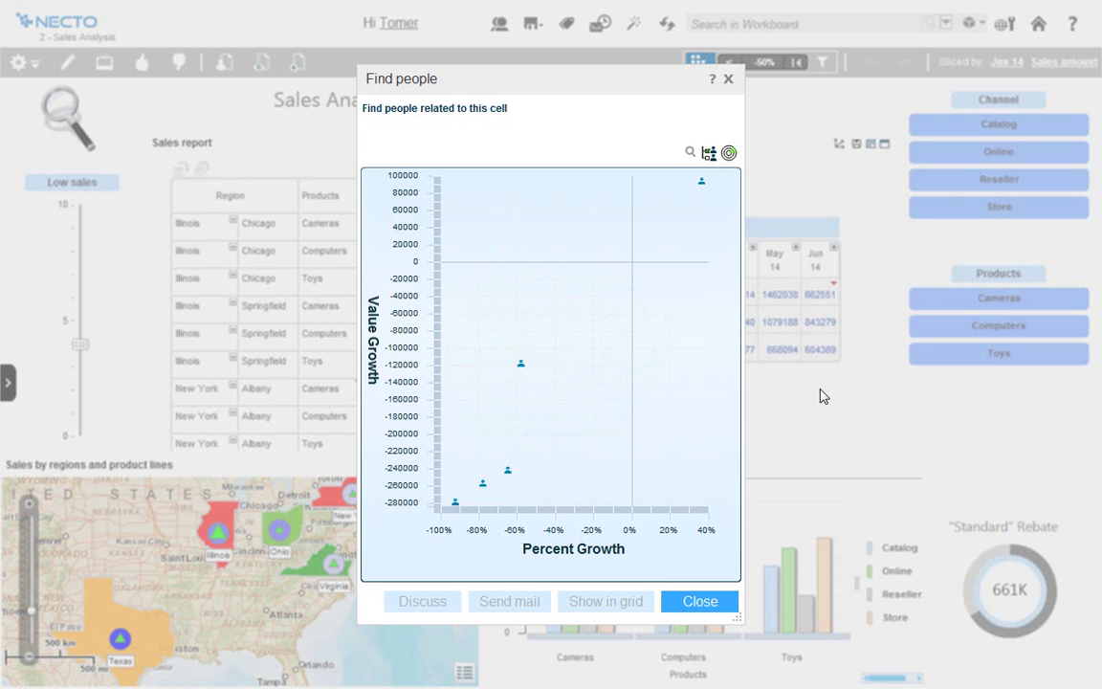
Select the person with the steepest decline in the related-people chart and start a discussion with them.
mouse_move(703, 192)
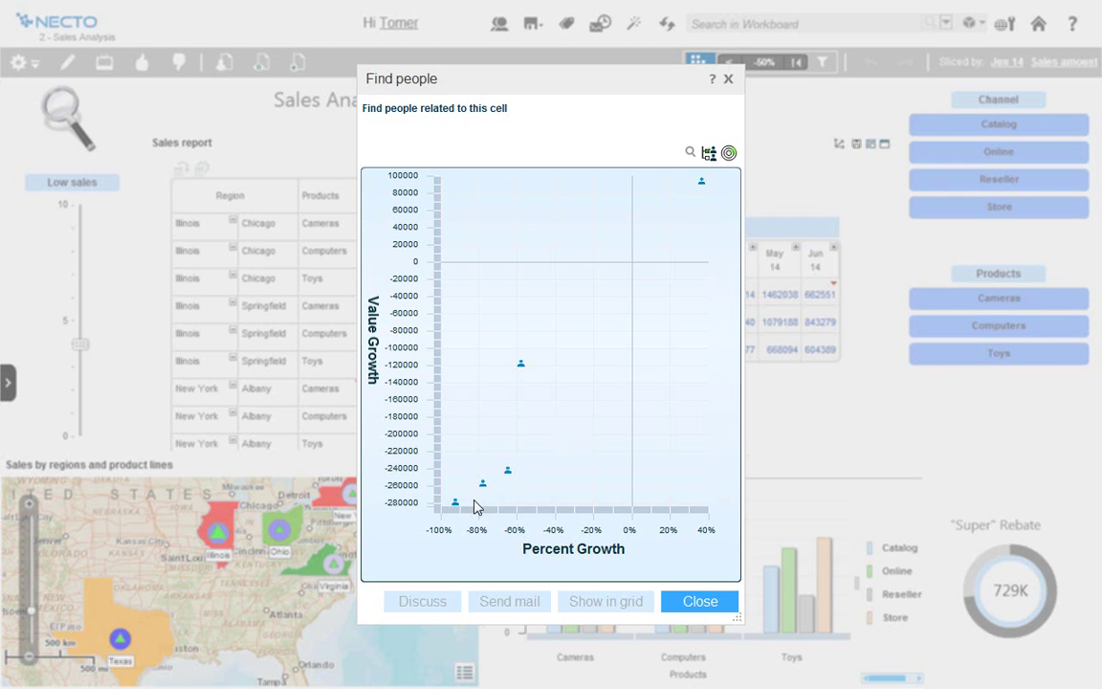
mouse_move(456, 506)
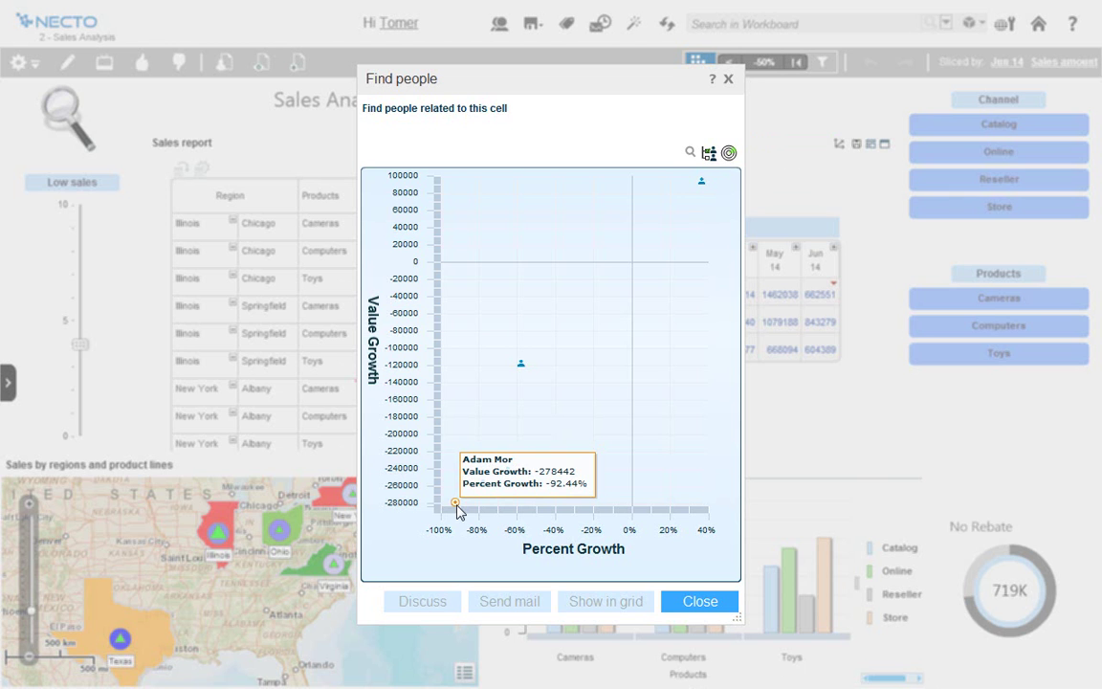
click(455, 504)
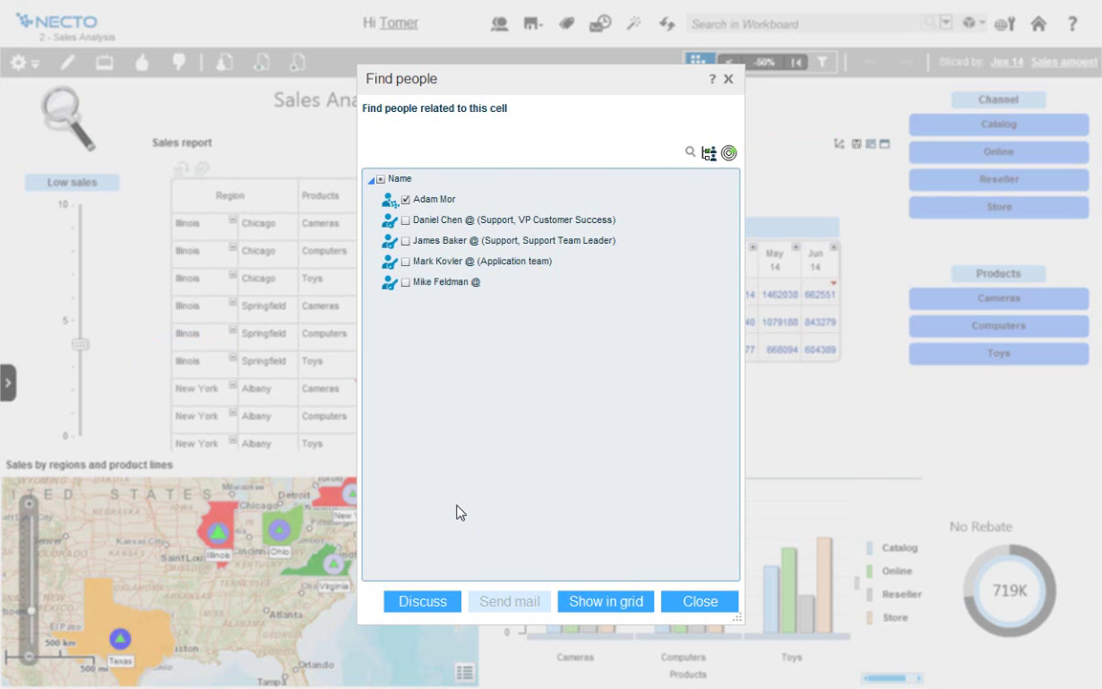
click(428, 600)
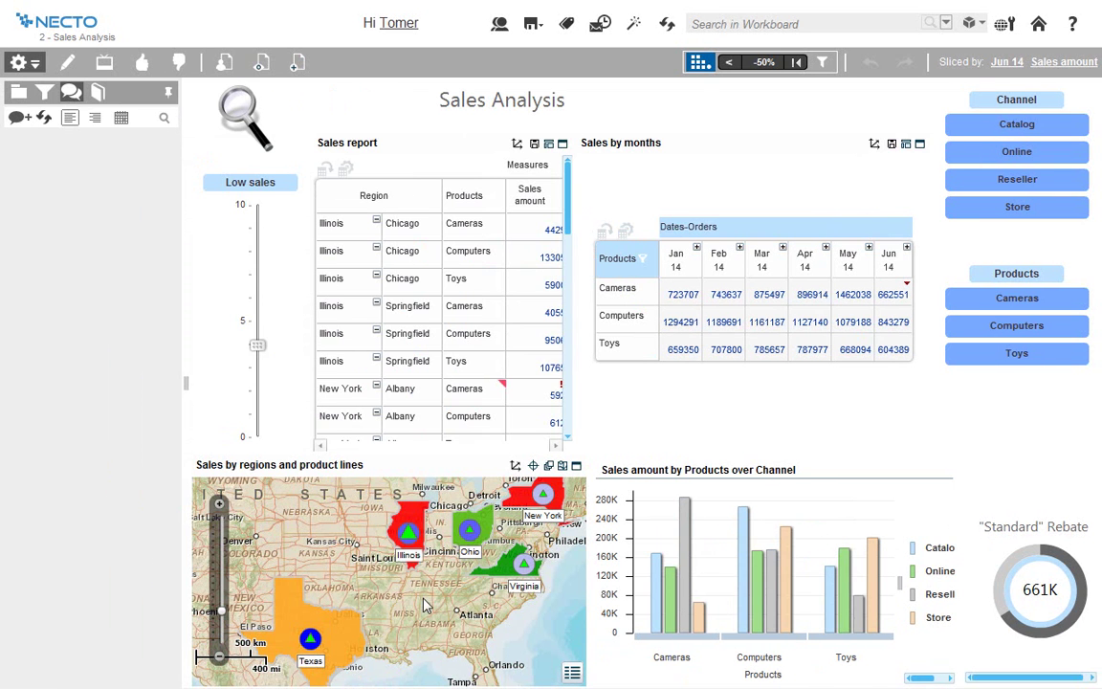
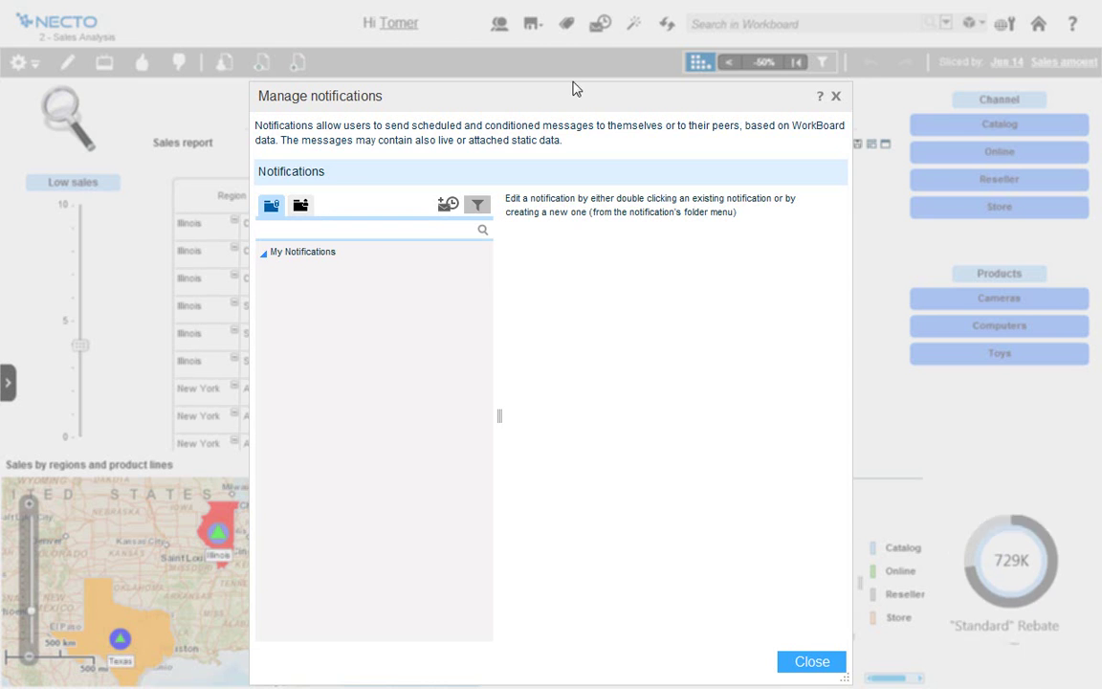
Create a new notification named "Sales followup" for the Sales Analysis workboard.
drag(571, 95, 567, 53)
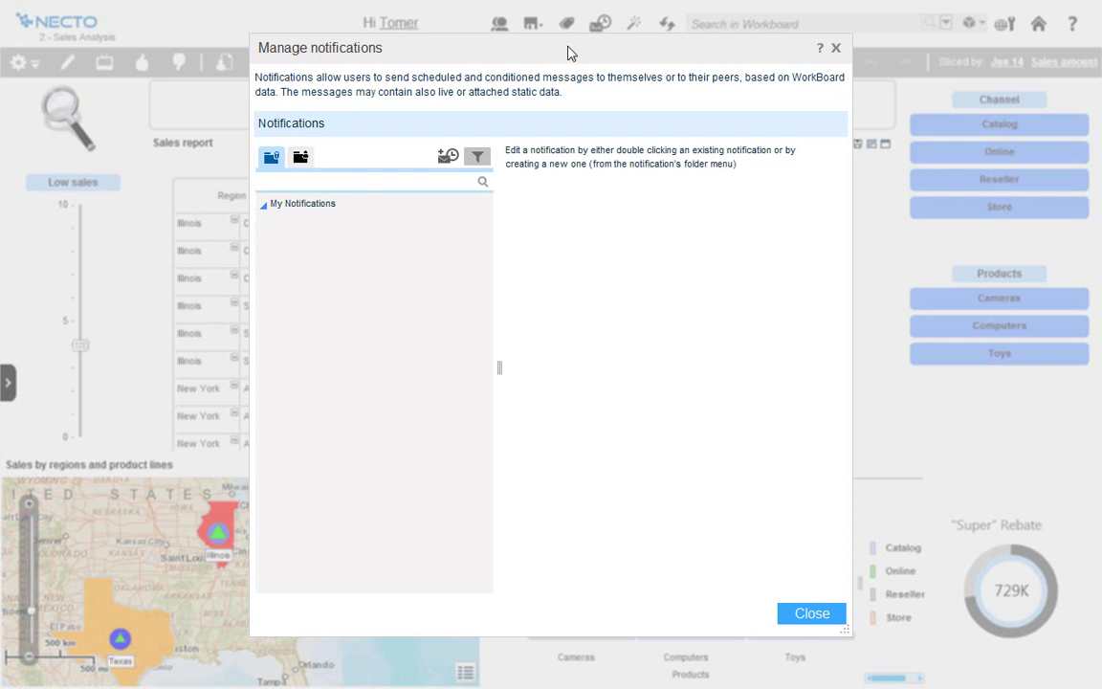
click(447, 156)
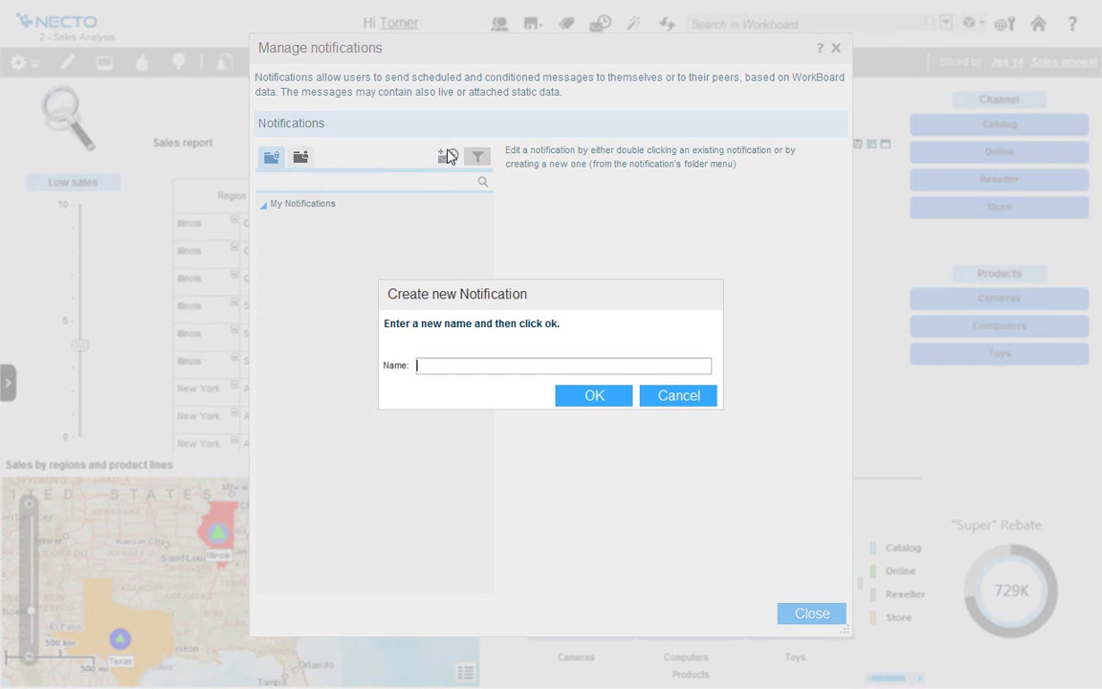
text(S)
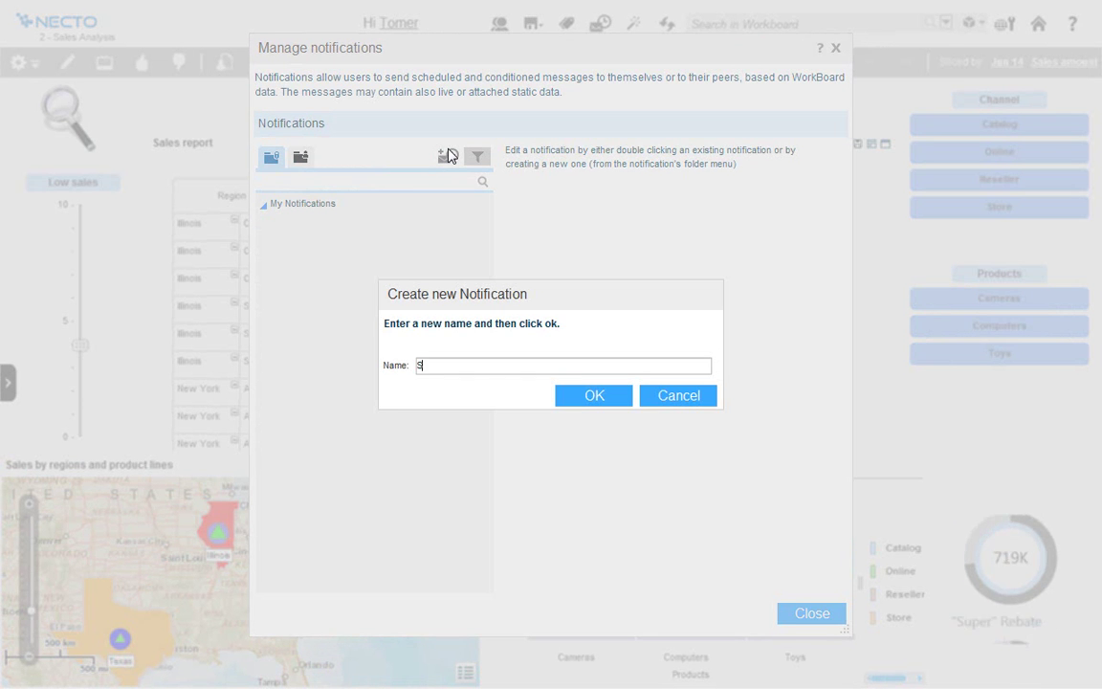
text(ales f)
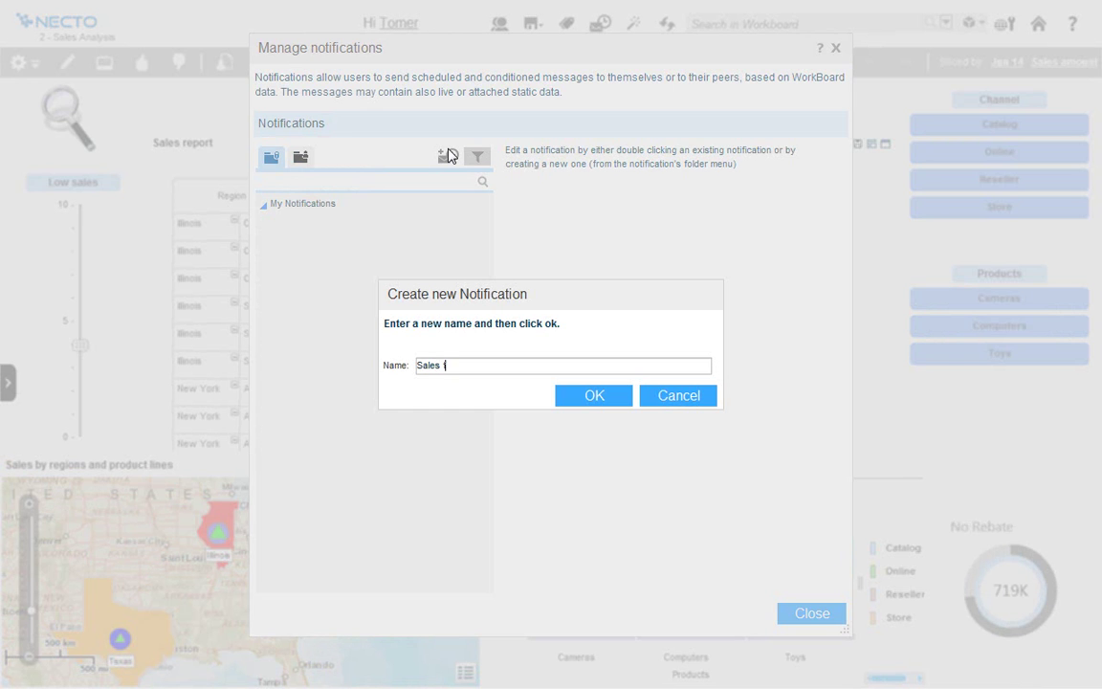
text(ollowup)
key(Return)
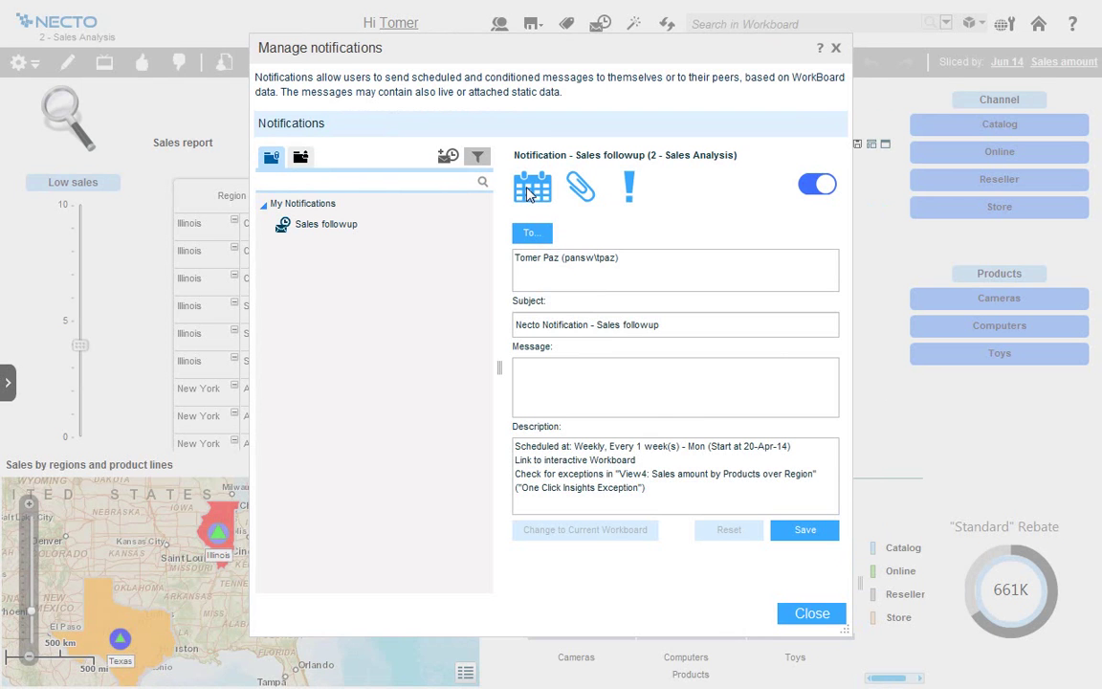
Add Wednesday to the Sales followup notification's weekly Monday schedule.
click(527, 190)
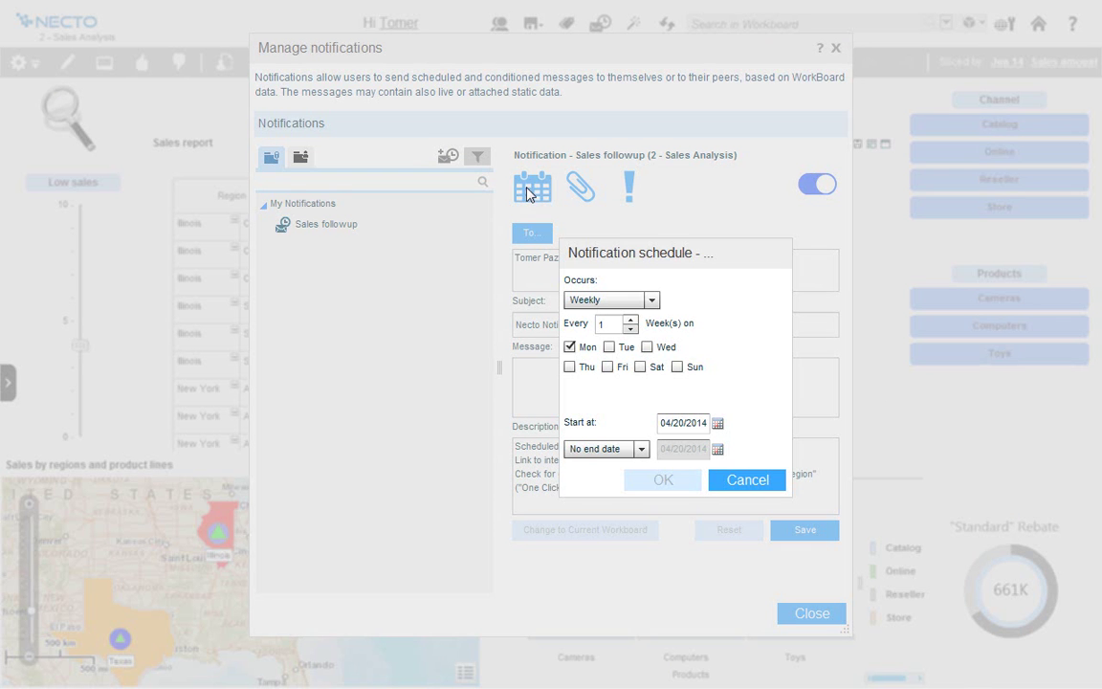
click(647, 346)
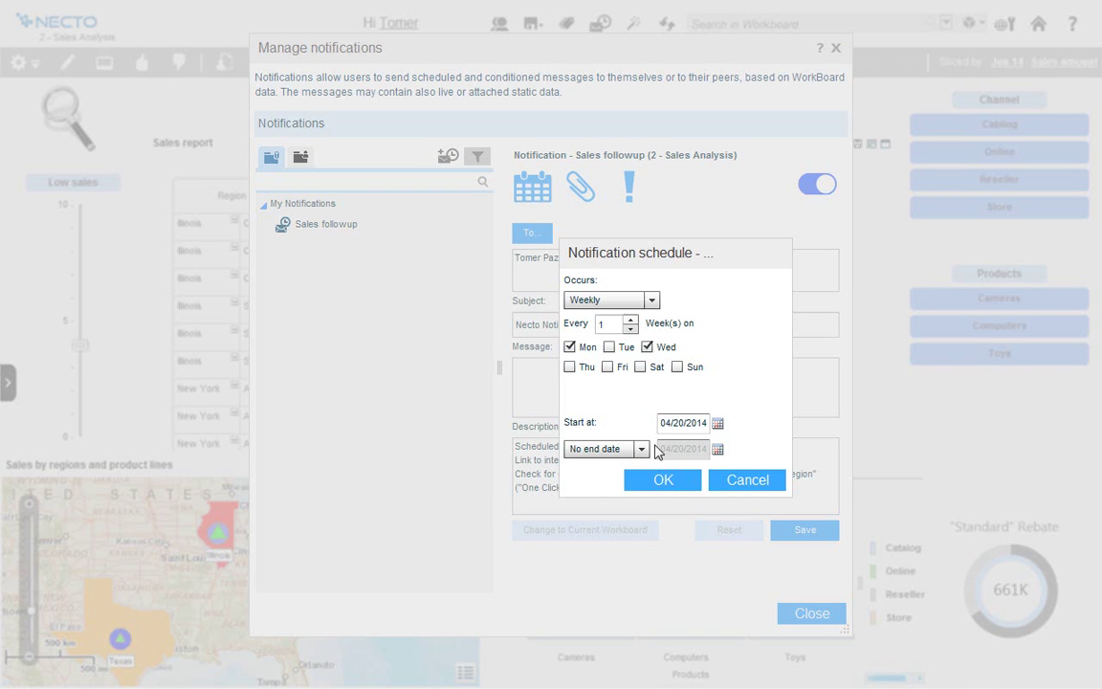
click(662, 480)
Add the first, third and last users of the PANSW group as recipients of the Sales followup notification.
click(526, 232)
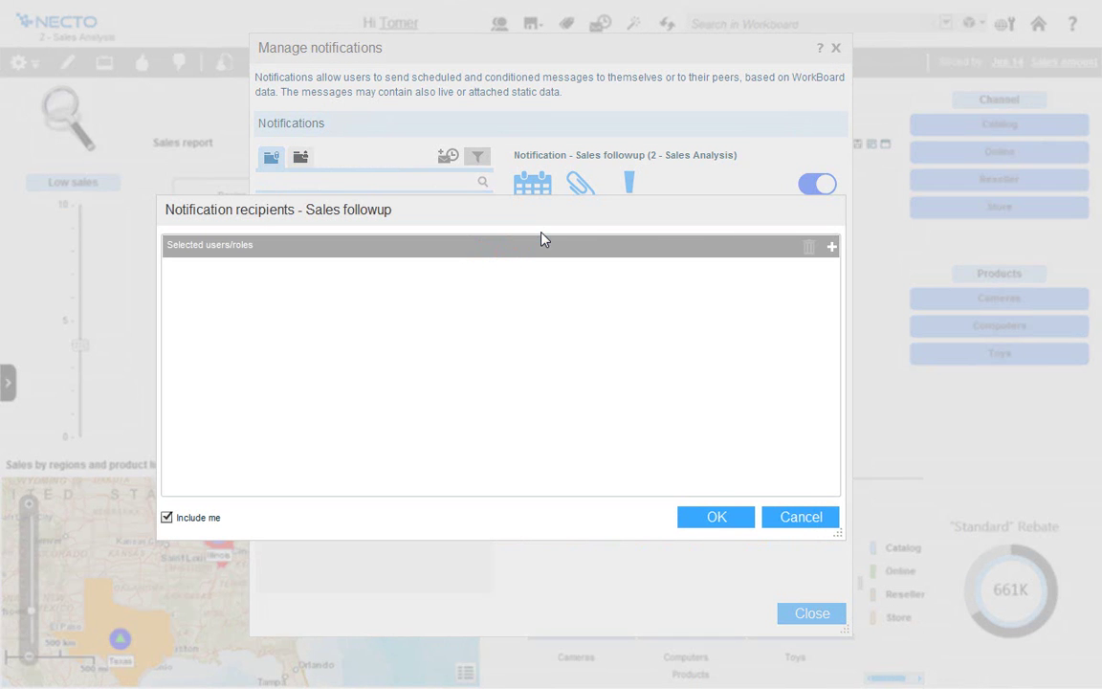
click(831, 247)
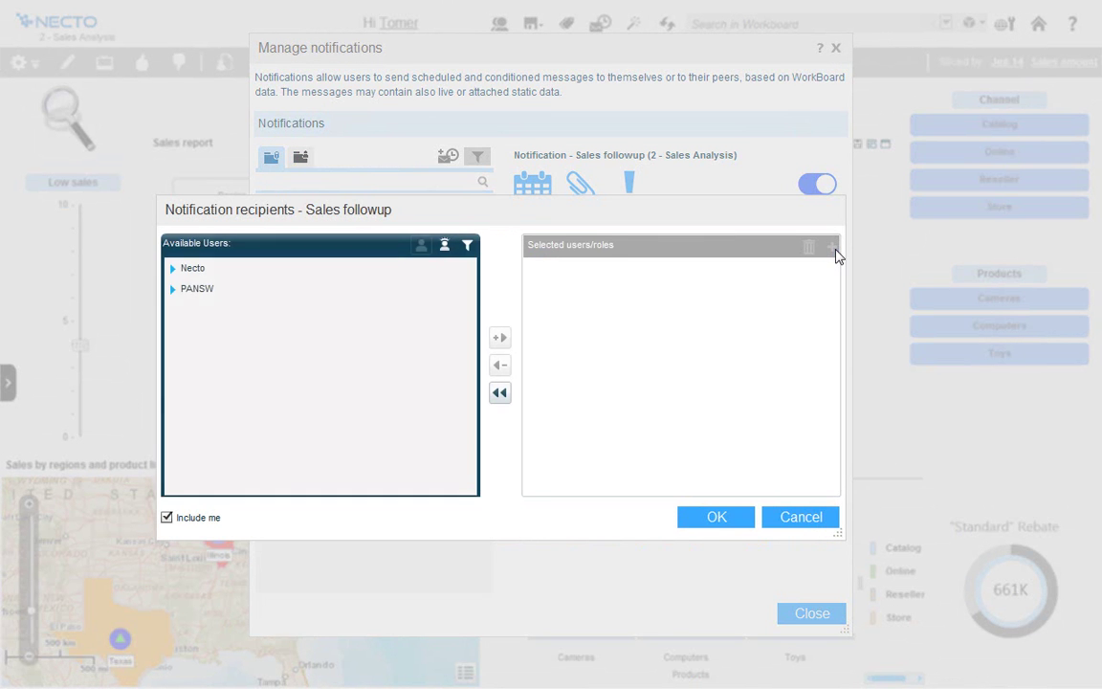
click(174, 290)
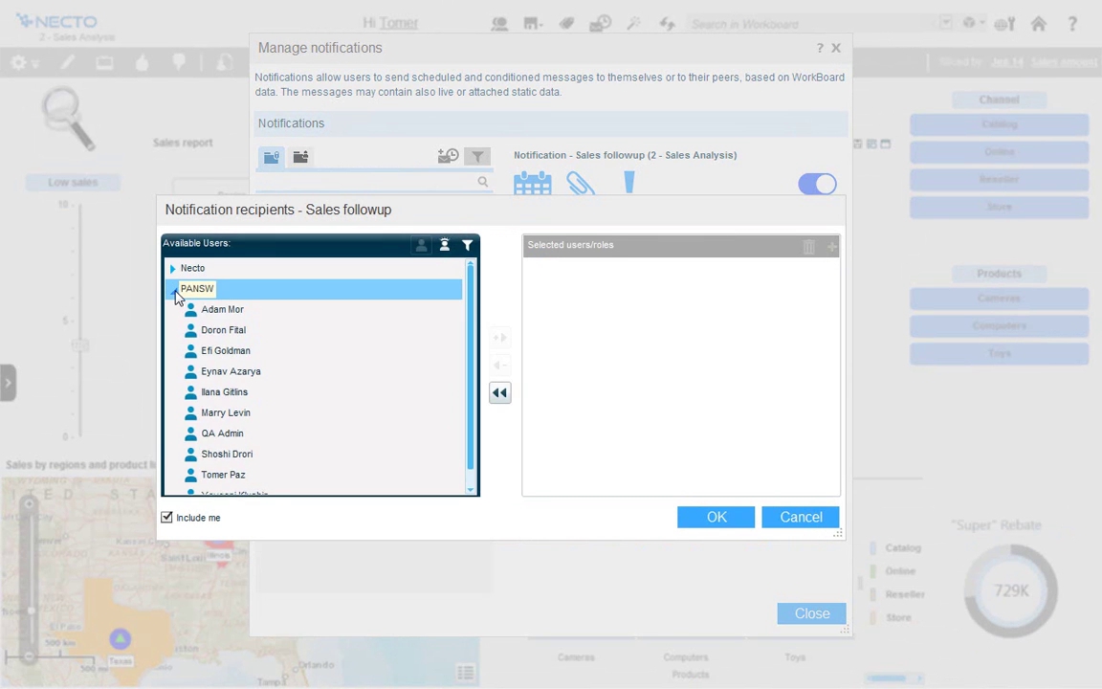
click(218, 313)
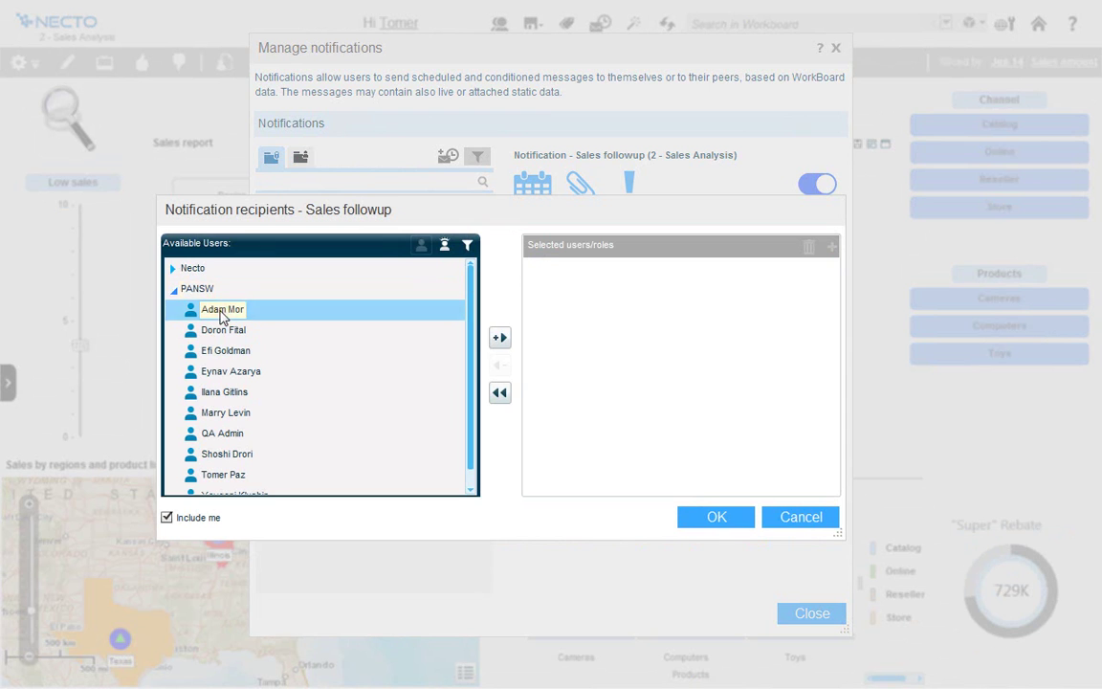
click(499, 338)
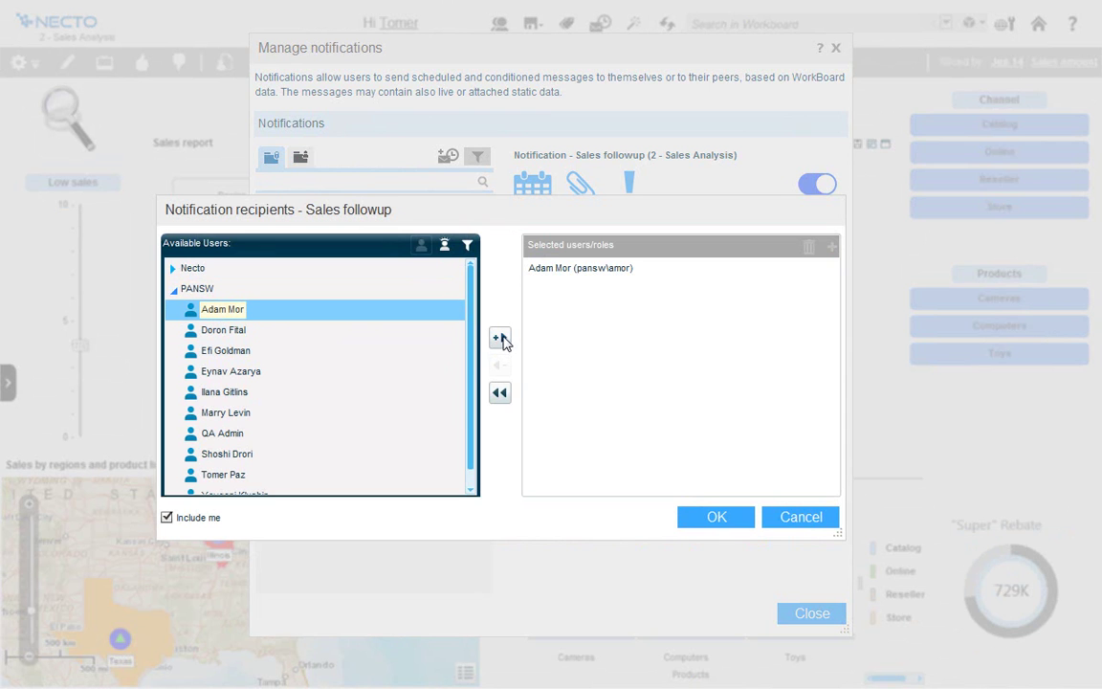
click(249, 353)
click(499, 338)
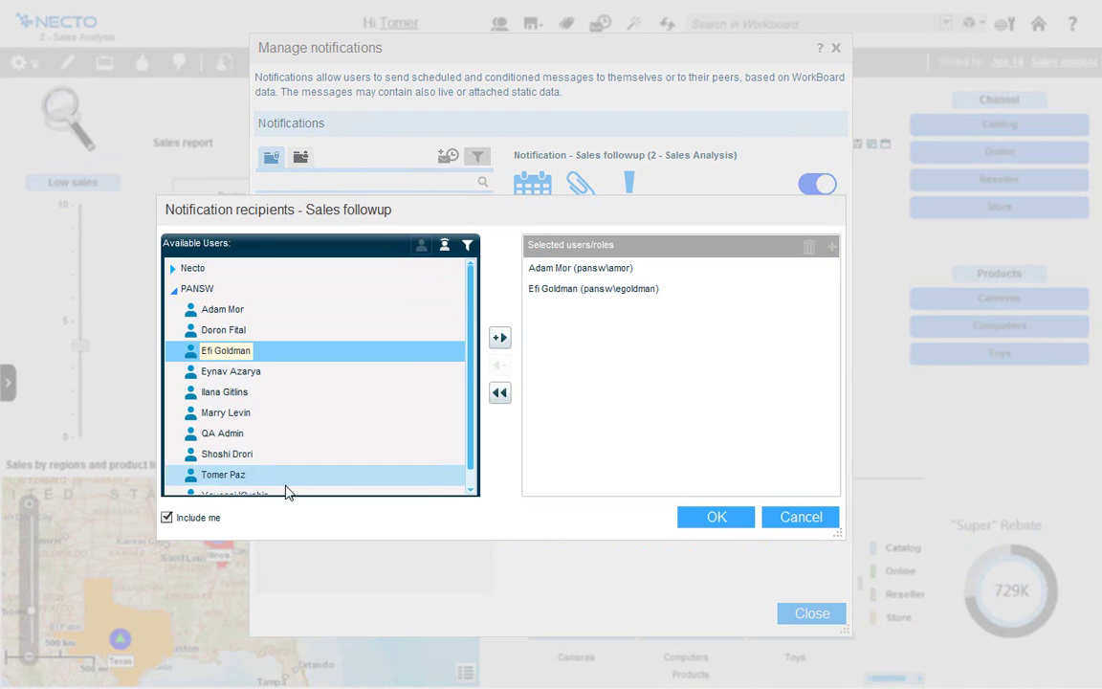
click(469, 489)
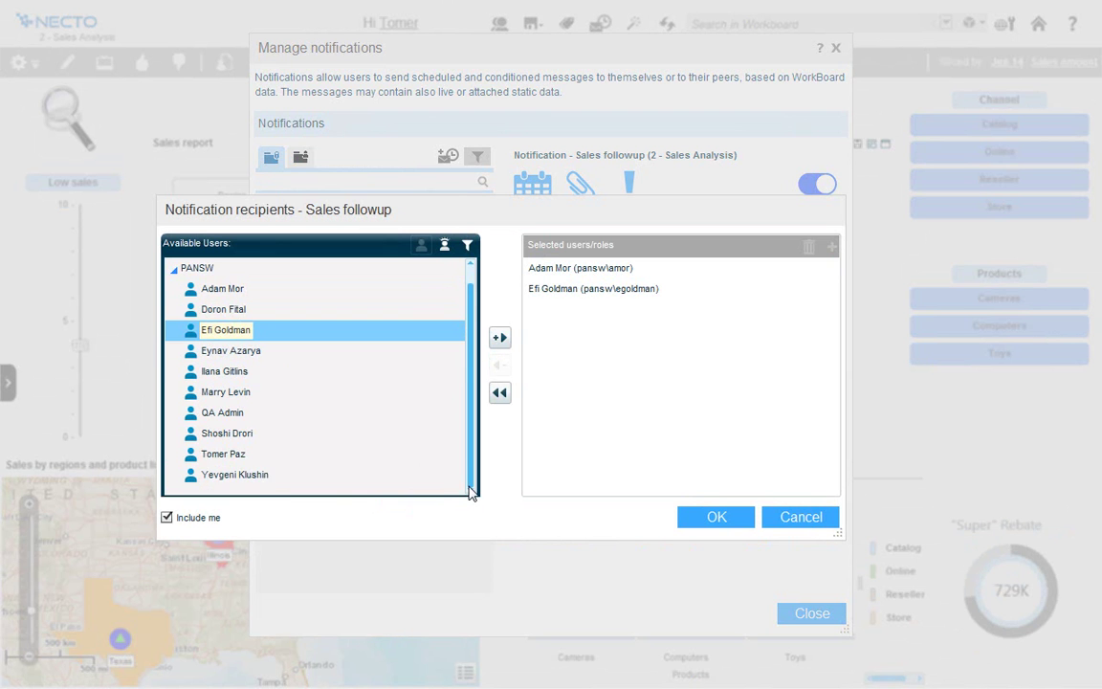
click(232, 475)
click(499, 338)
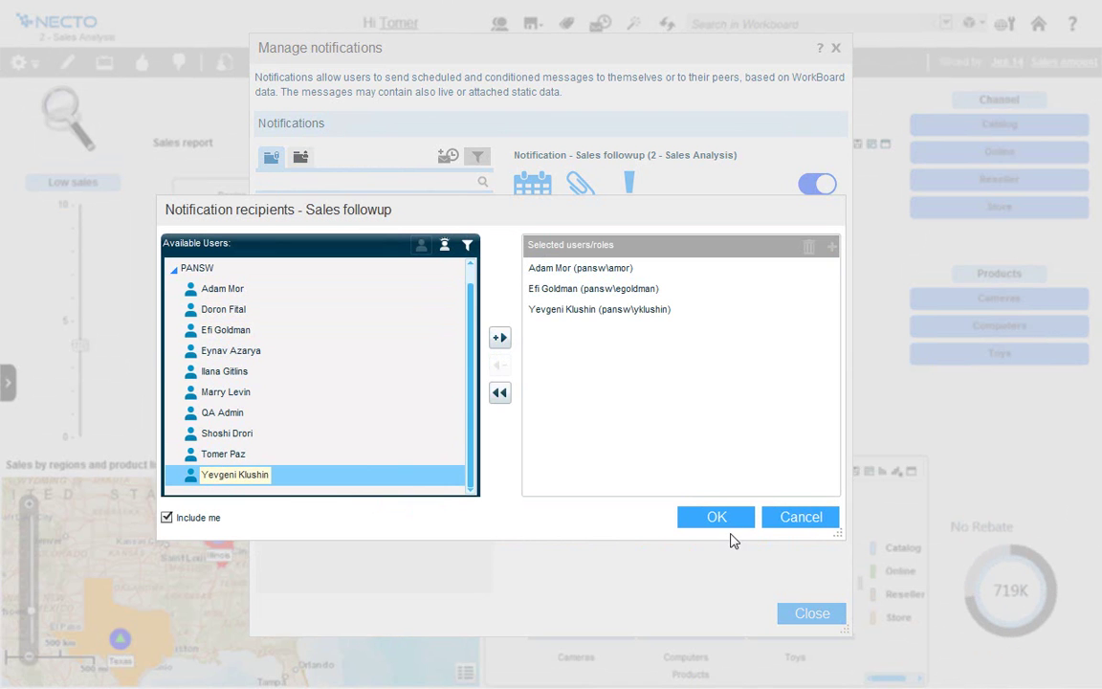
click(725, 521)
Write the notification message "This is sales follow up - it is important you review it!".
click(586, 397)
text(This is sales follow up - it is important you review it!)
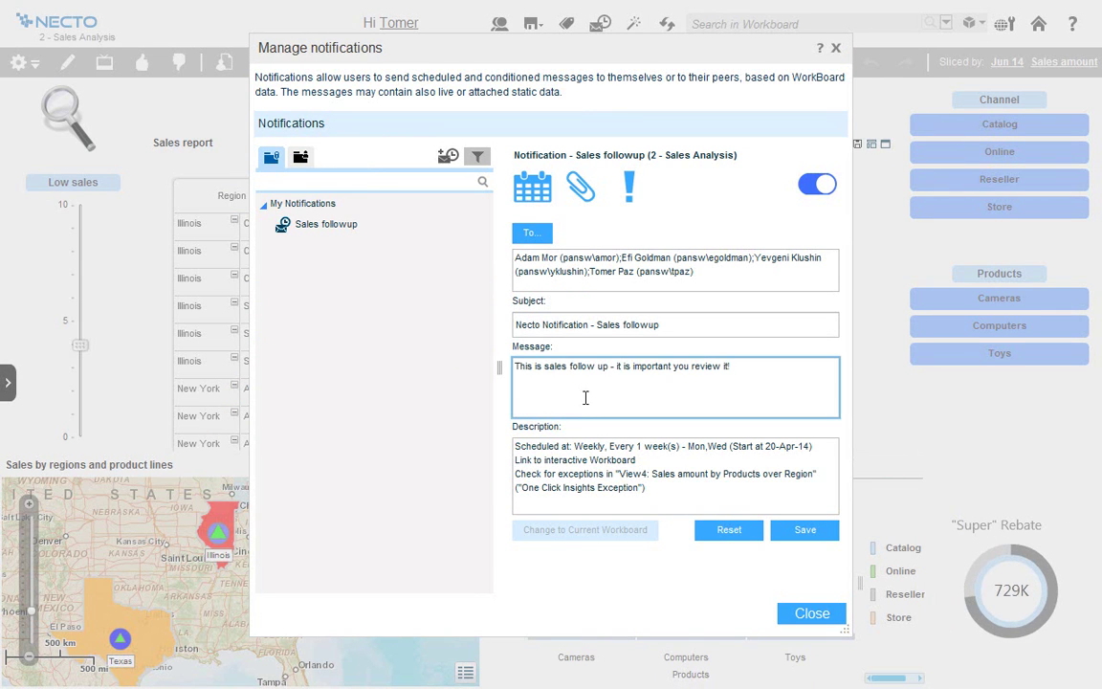
Confirm the notification's link to the interactive Workboard and its One Click Insights Exception condition on Sales amount by Products over Region.
click(580, 185)
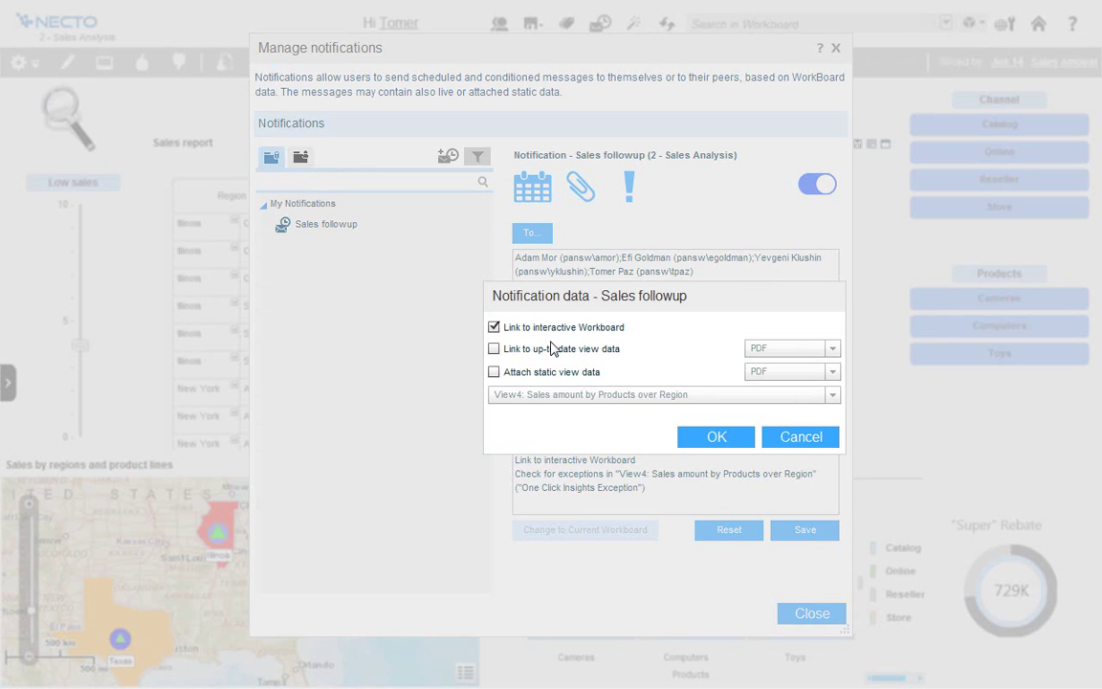
click(725, 442)
click(630, 186)
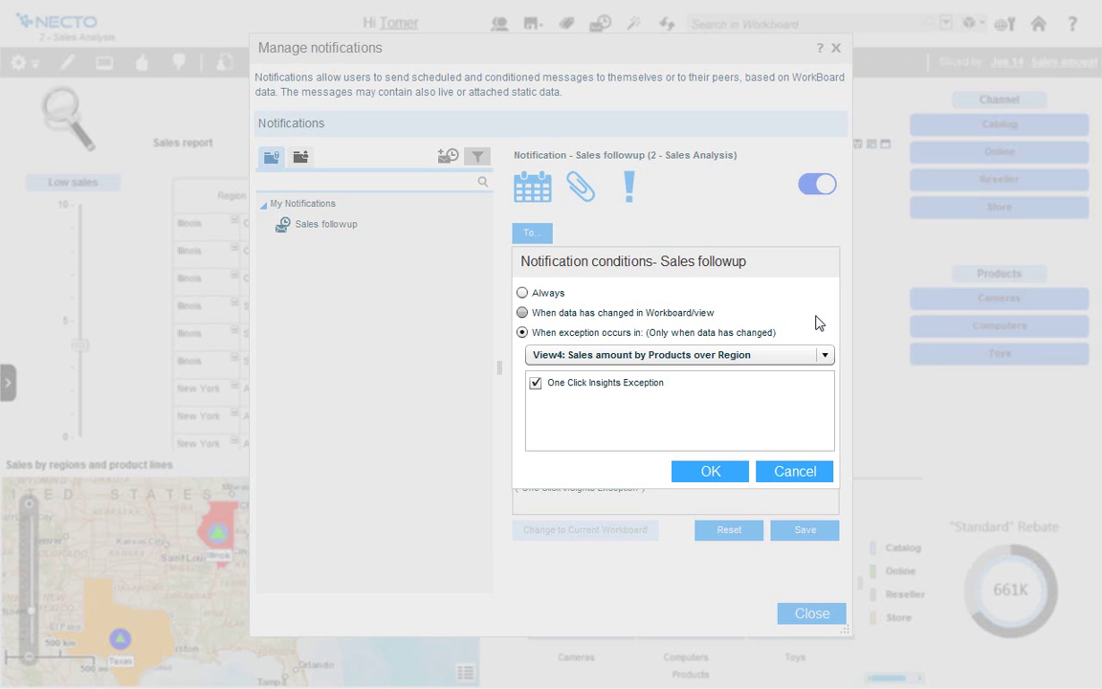
click(712, 474)
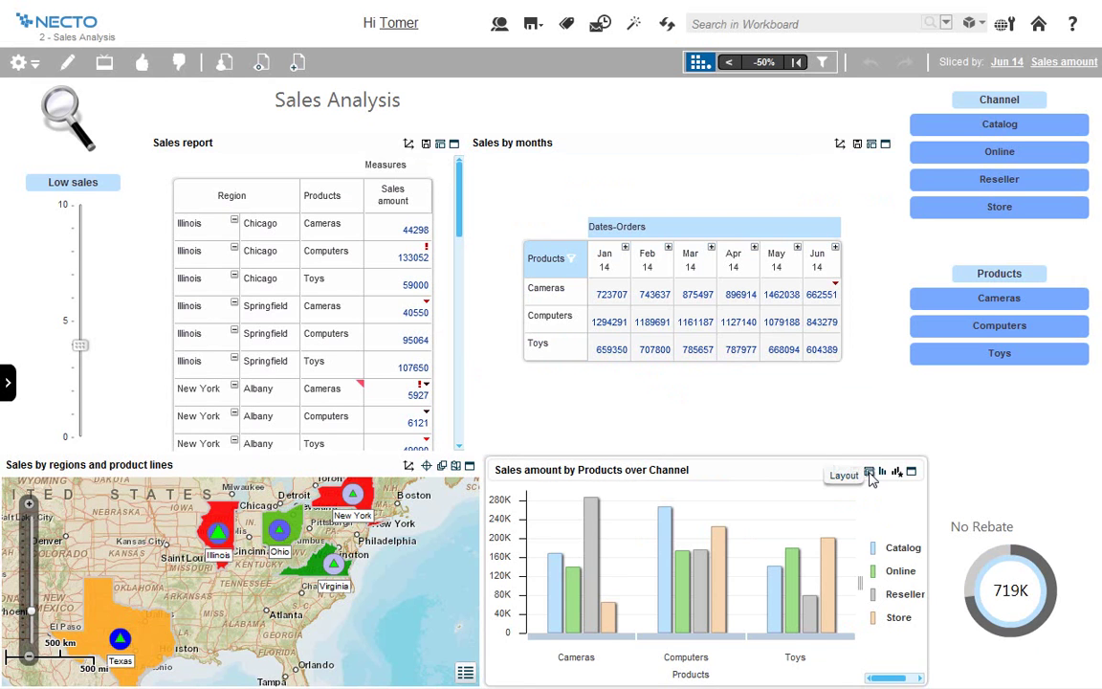
Show only the grid for Sales amount by Products over Channel and run Cause and effect on its Store Cameras cell.
click(869, 472)
click(898, 493)
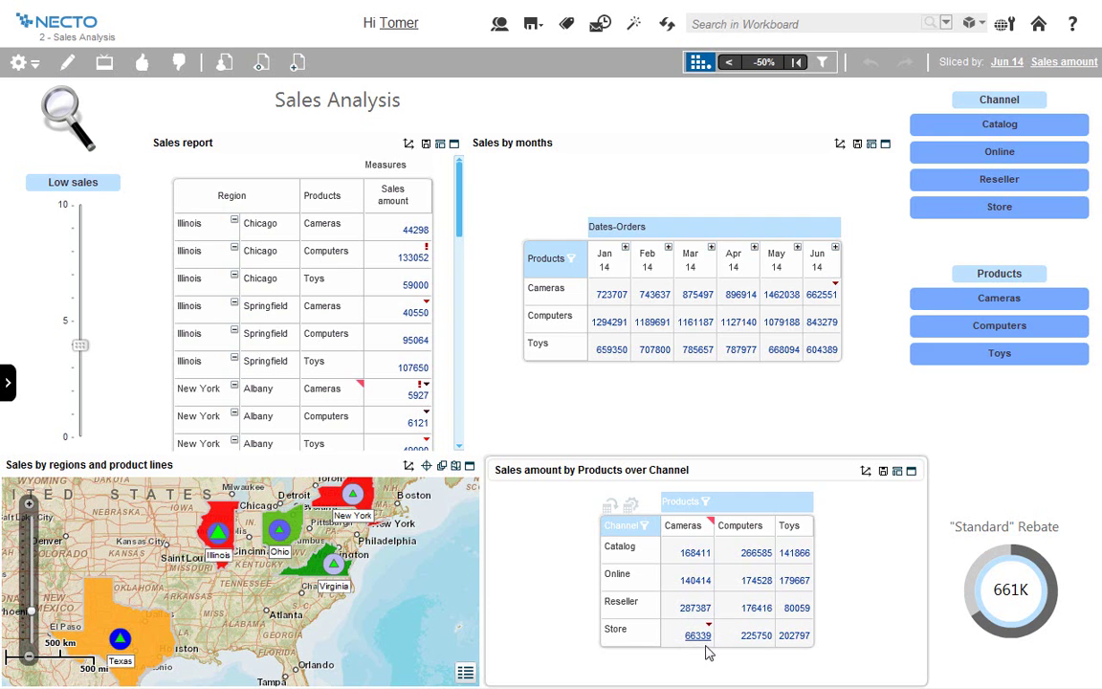
mouse_move(708, 653)
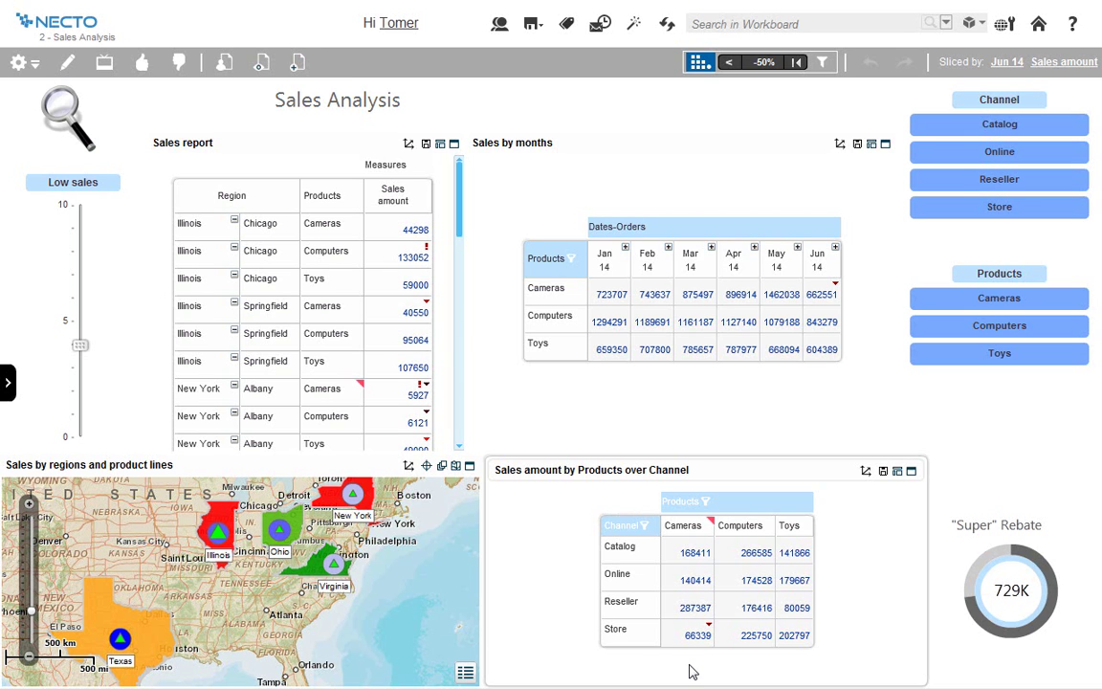
click(697, 637)
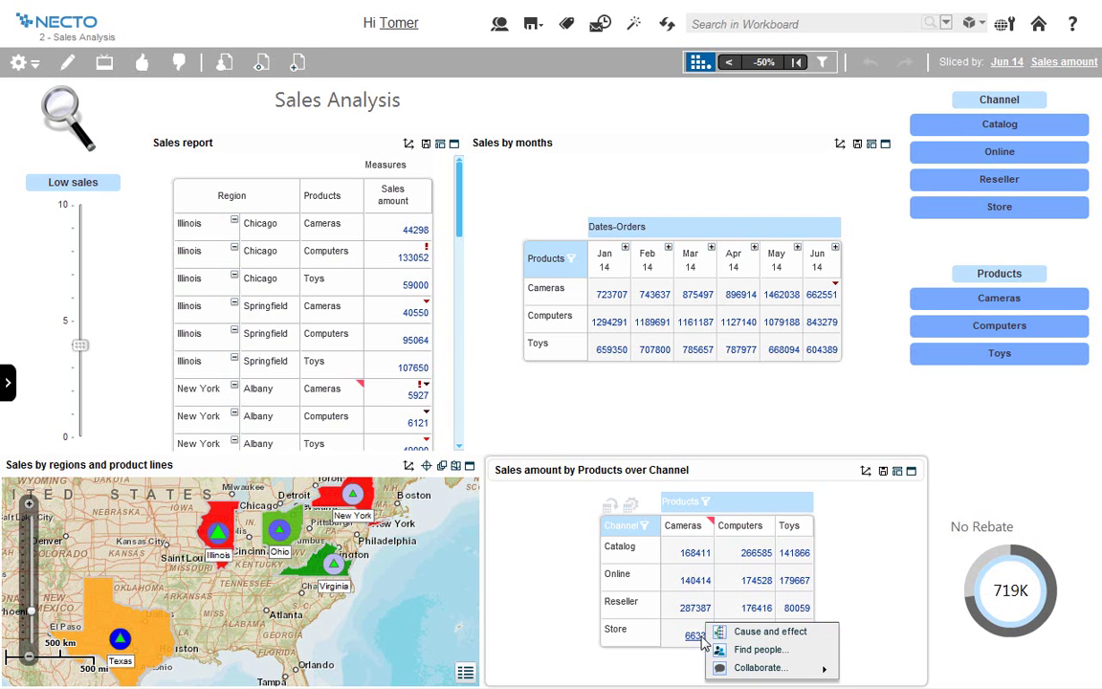
click(739, 631)
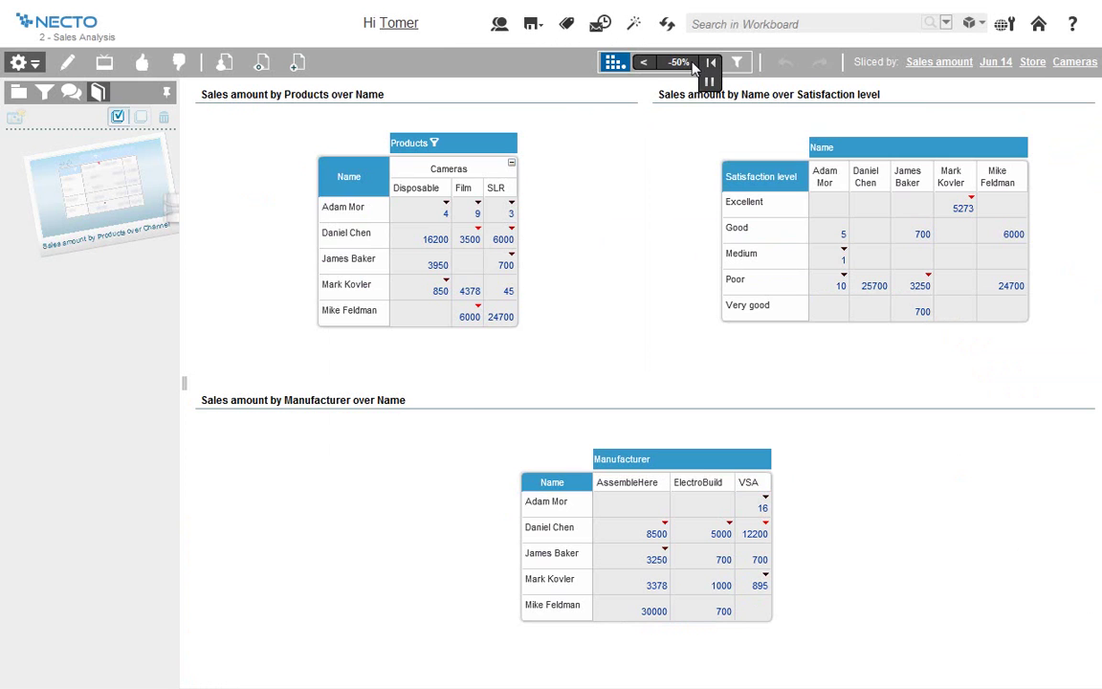
Set the growth exception threshold to -89% and filter the cause-and-effect views to show only exceptions.
mouse_move(703, 91)
drag(693, 179, 699, 210)
click(736, 63)
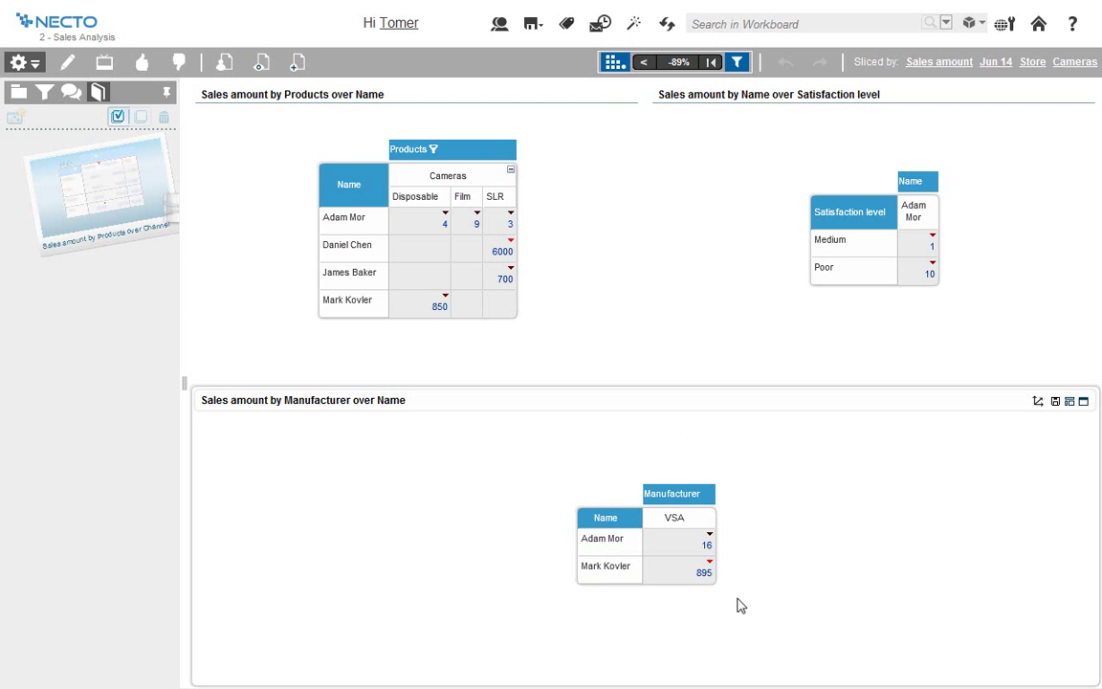
Browse the workboards also viewed by Sales Analysis viewers and open 3 - Production Process Analysis.
click(104, 64)
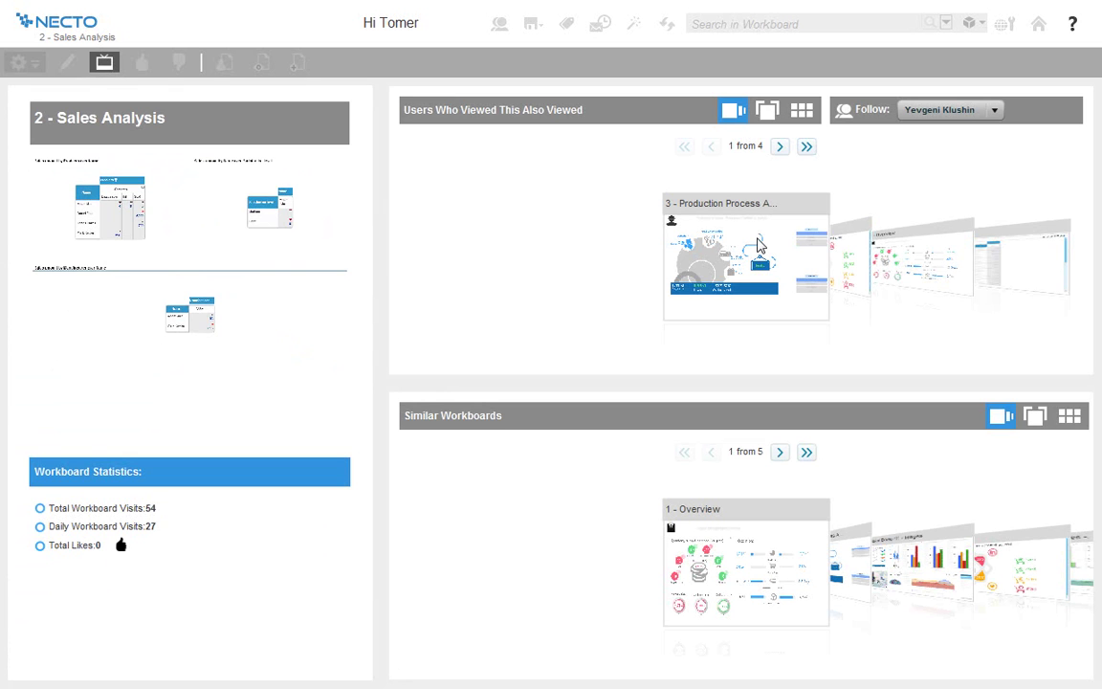
click(758, 246)
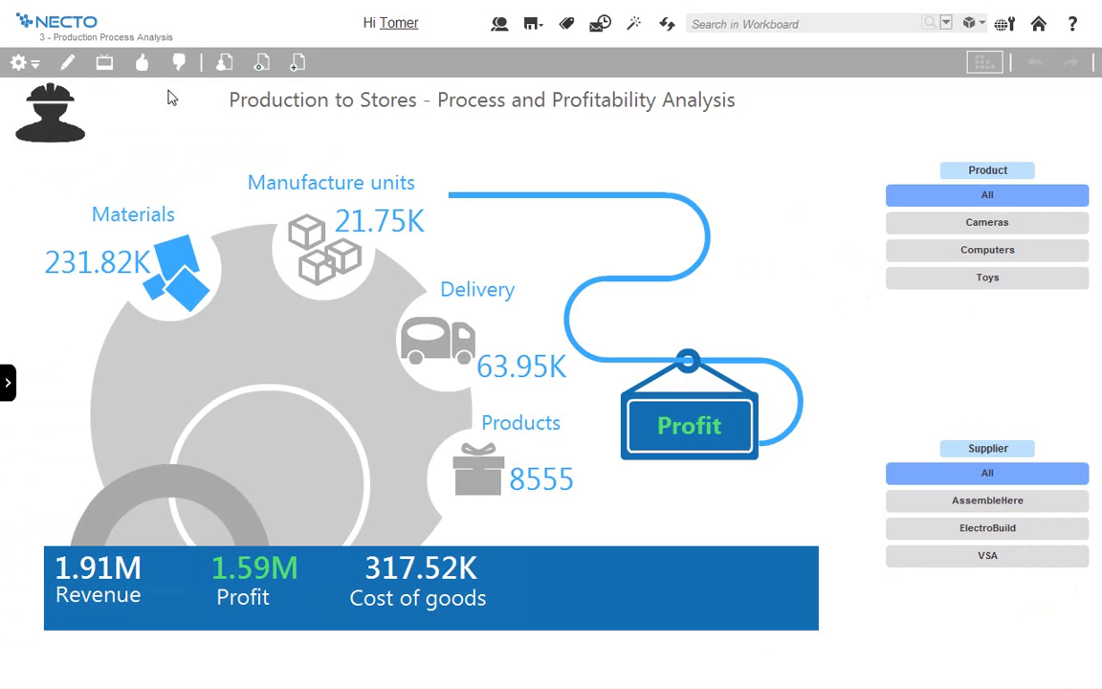